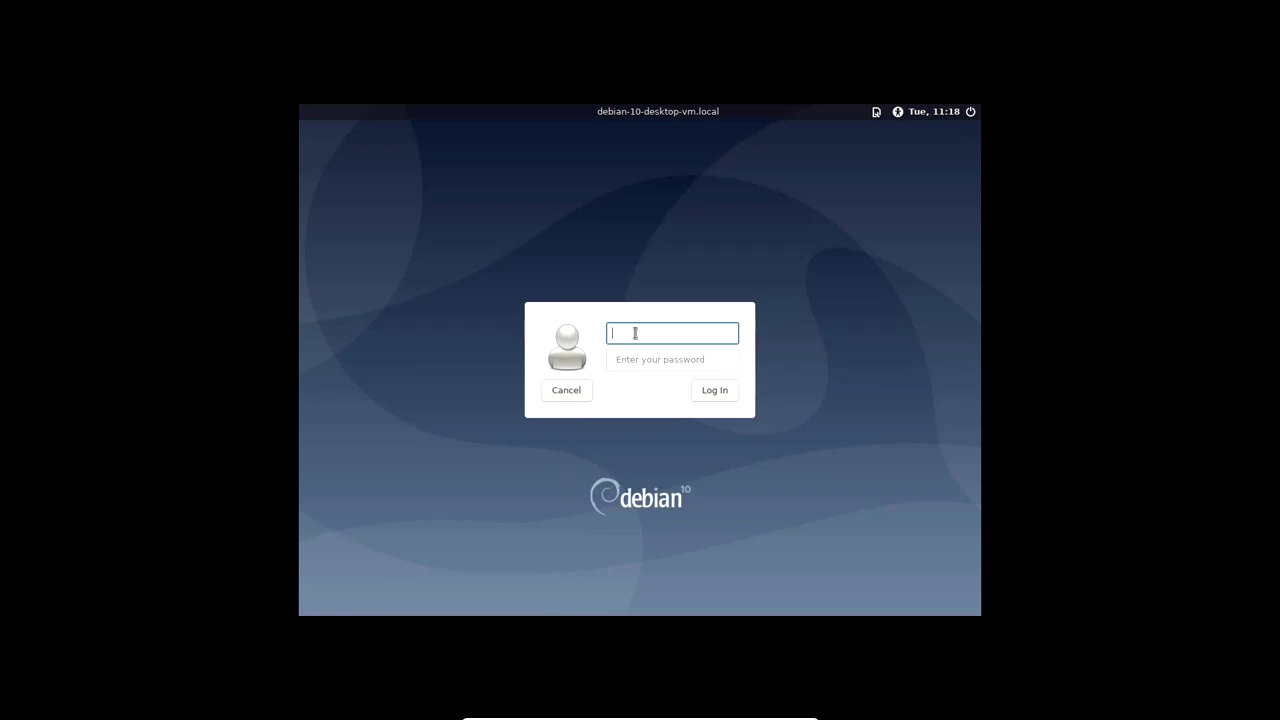
Step: Log in to Debian 10 with the user's account name and password
text(datapioneer)
key(Tab)
text(******)
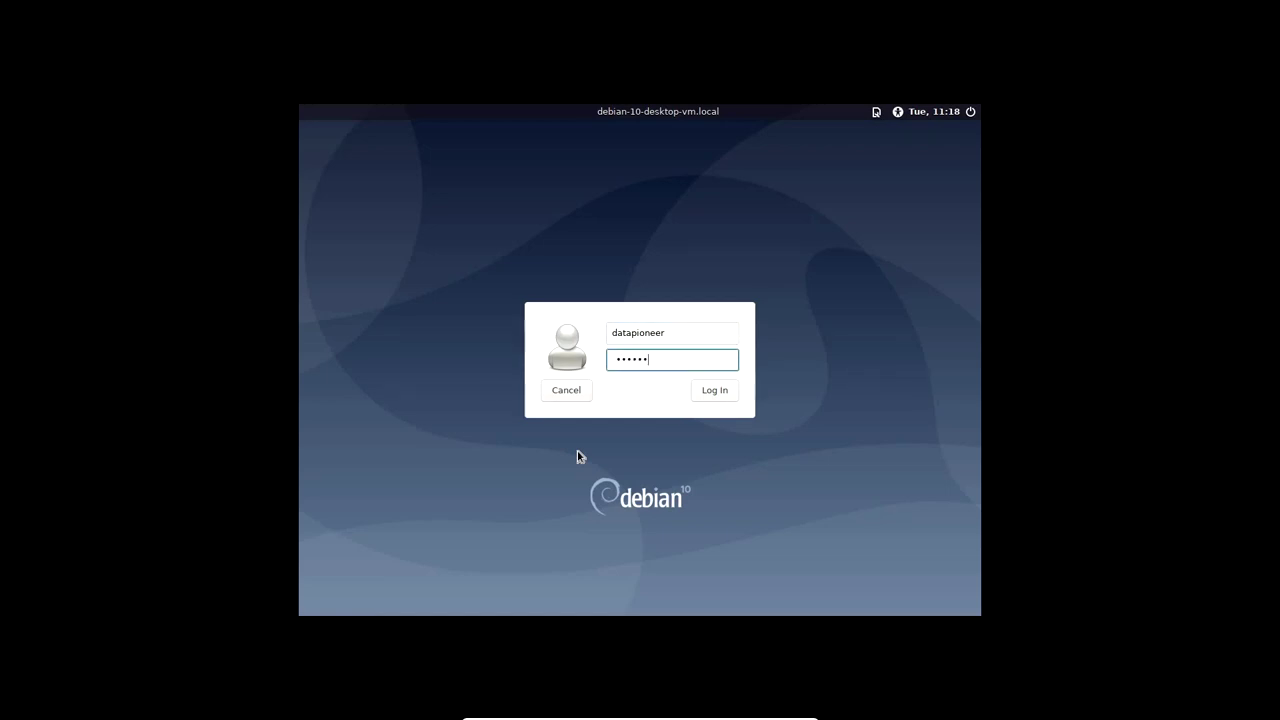
text(*******)
key(Return)
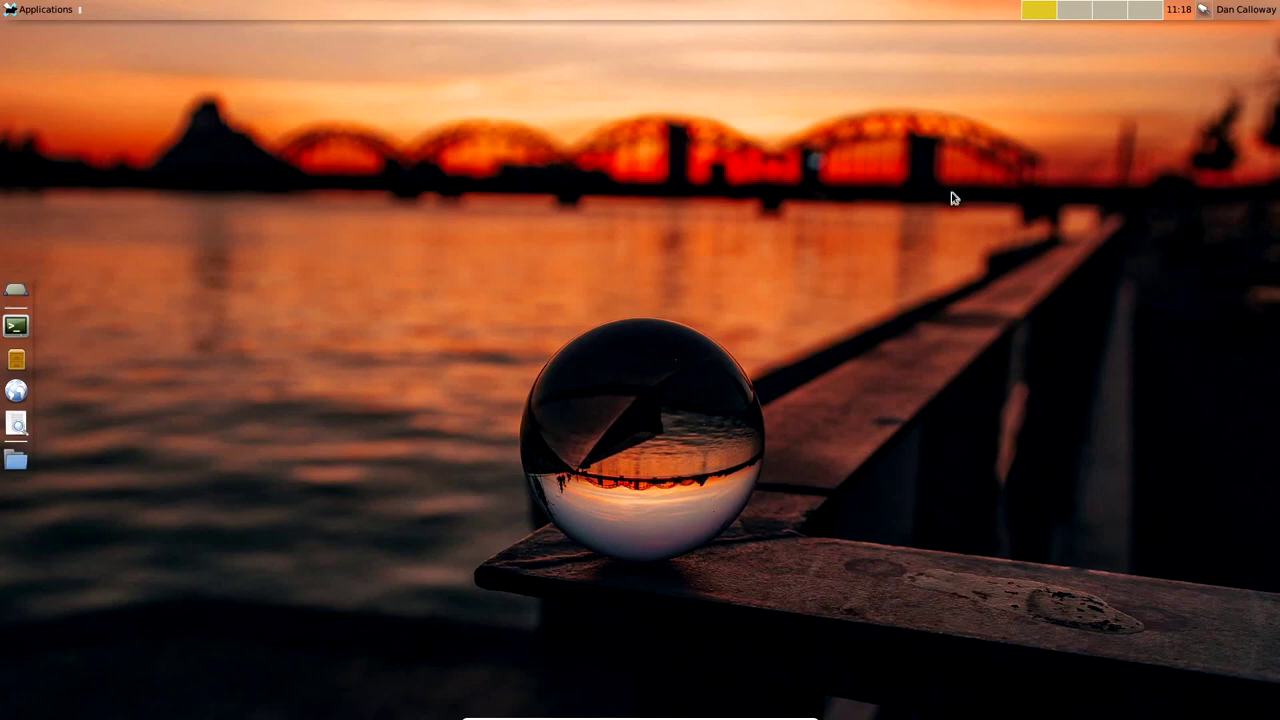
Step: Switch to workspace 2 and back to 1, then launch Firefox ESR from Applications > Internet
click(1075, 15)
click(1038, 13)
click(50, 15)
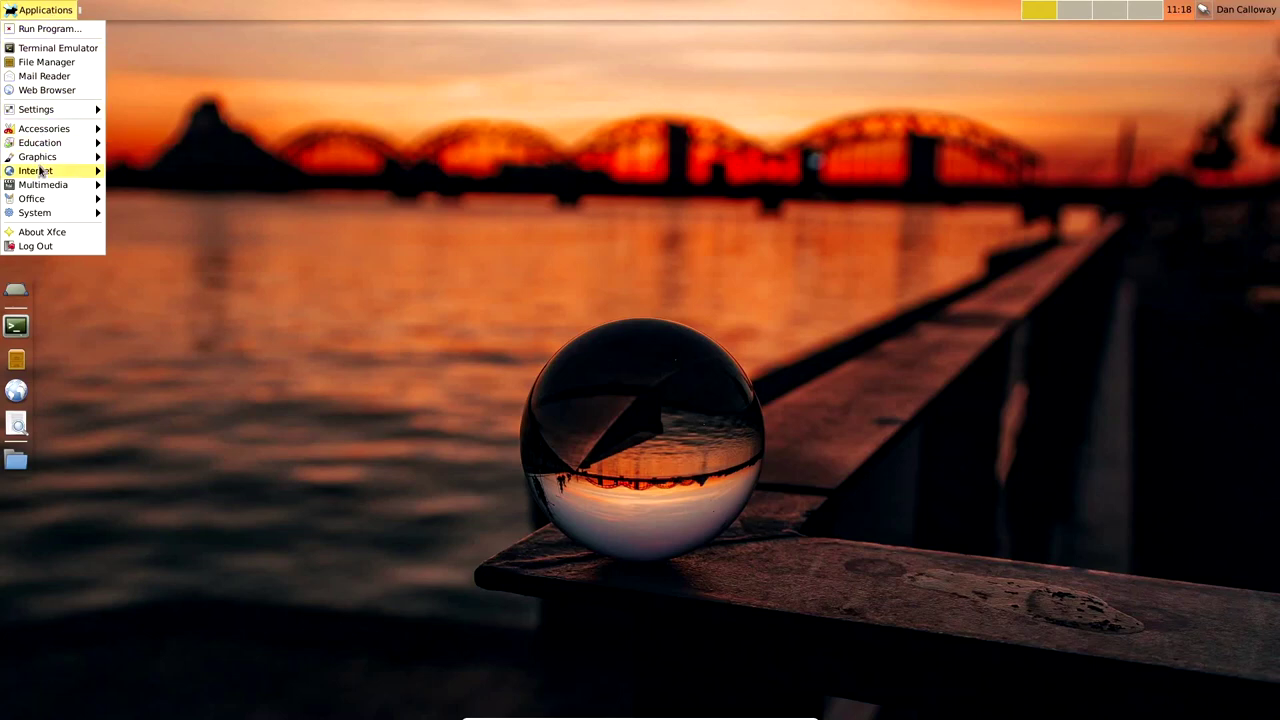
mouse_move(40, 172)
click(128, 172)
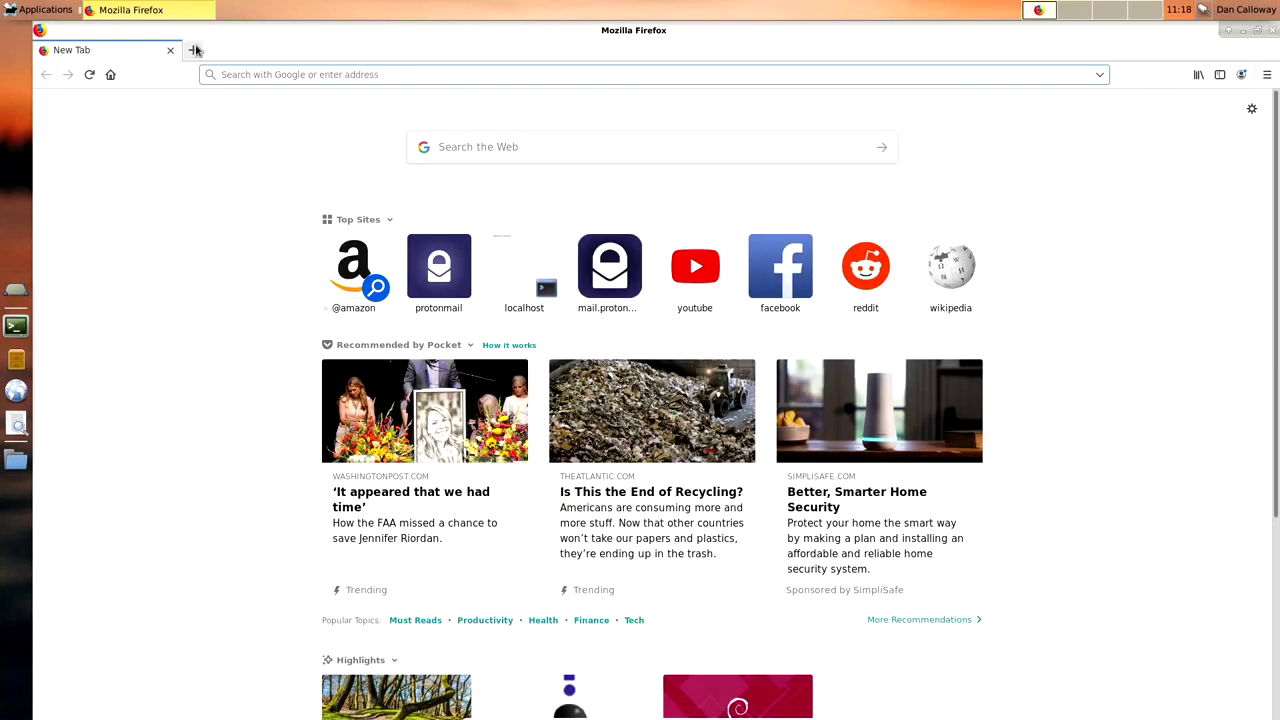
Step: Open a second Firefox tab and enter localhost:9090 in the address bar
click(193, 50)
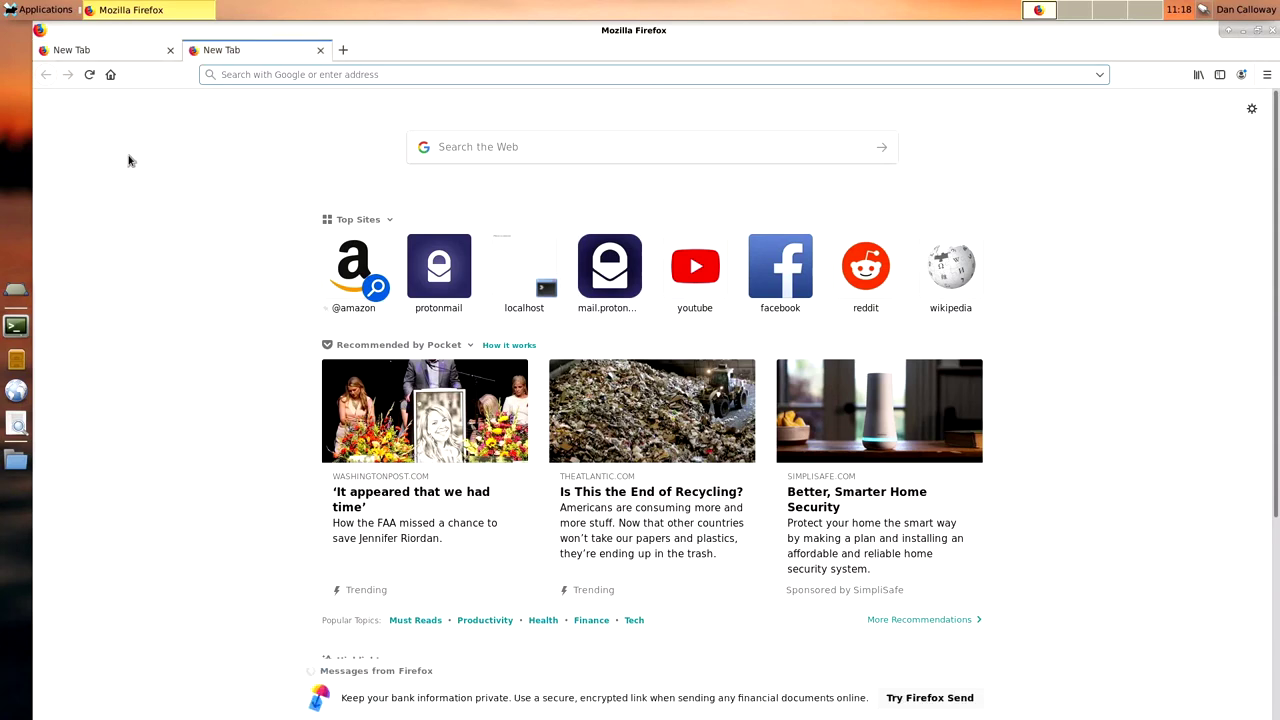
text(loca)
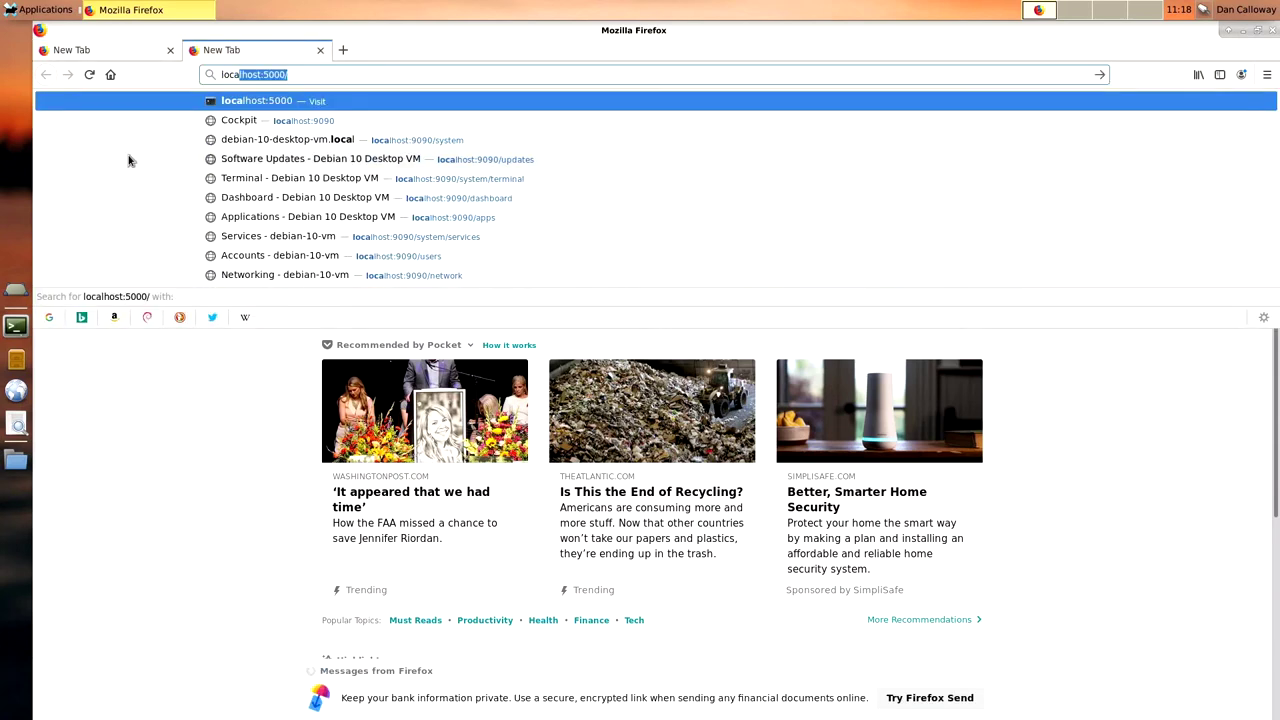
text(lhost:)
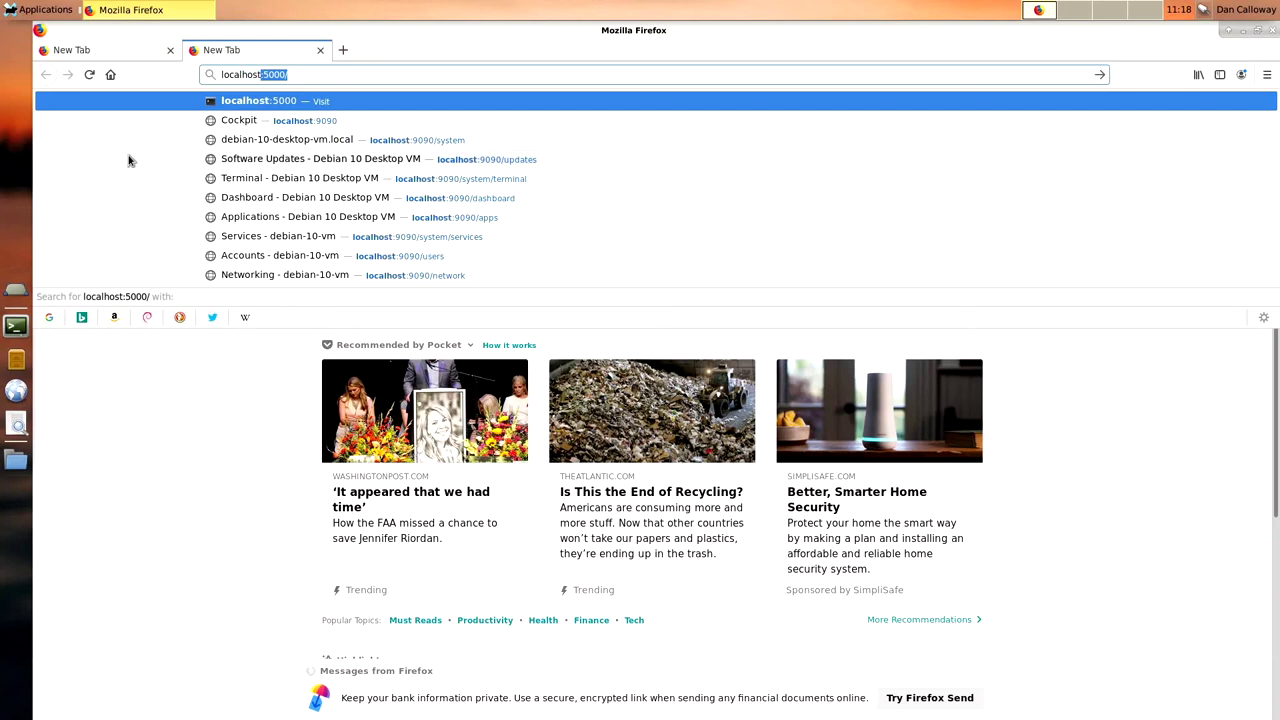
text(9090)
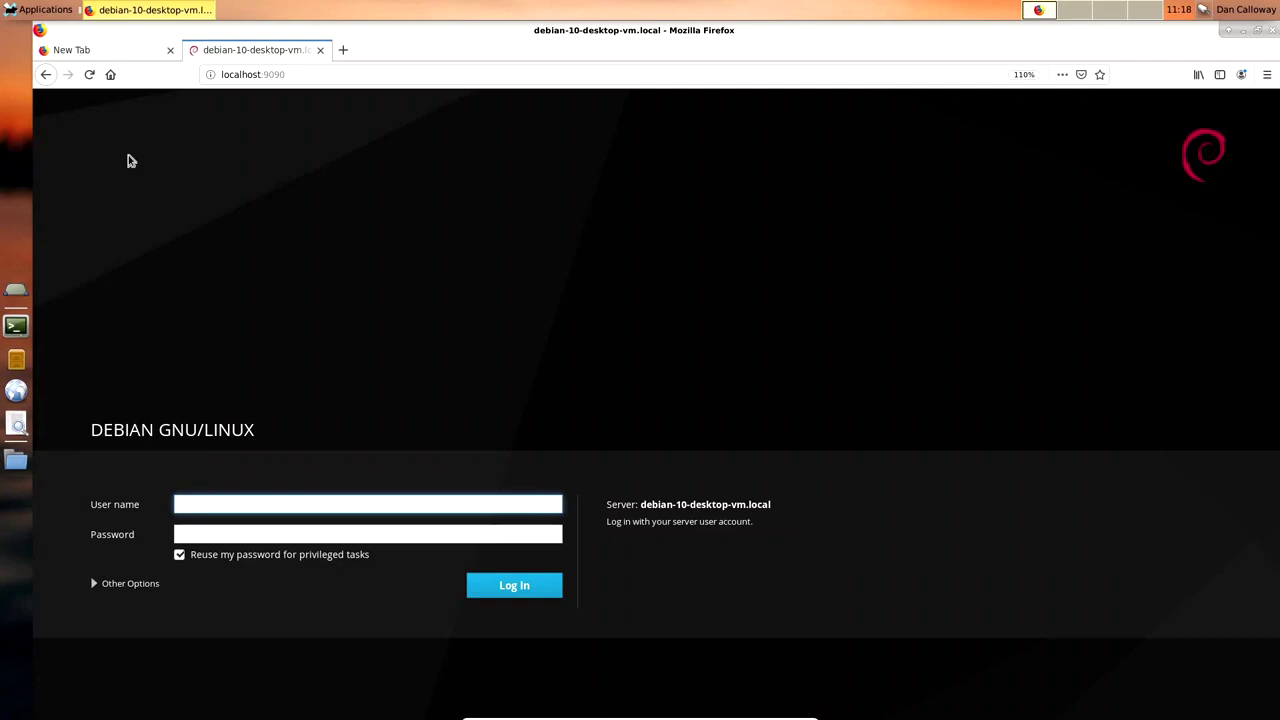
Step: Sign in to Cockpit with the server account name and password, retrying after a failed attempt
text(datapioneer)
key(Tab)
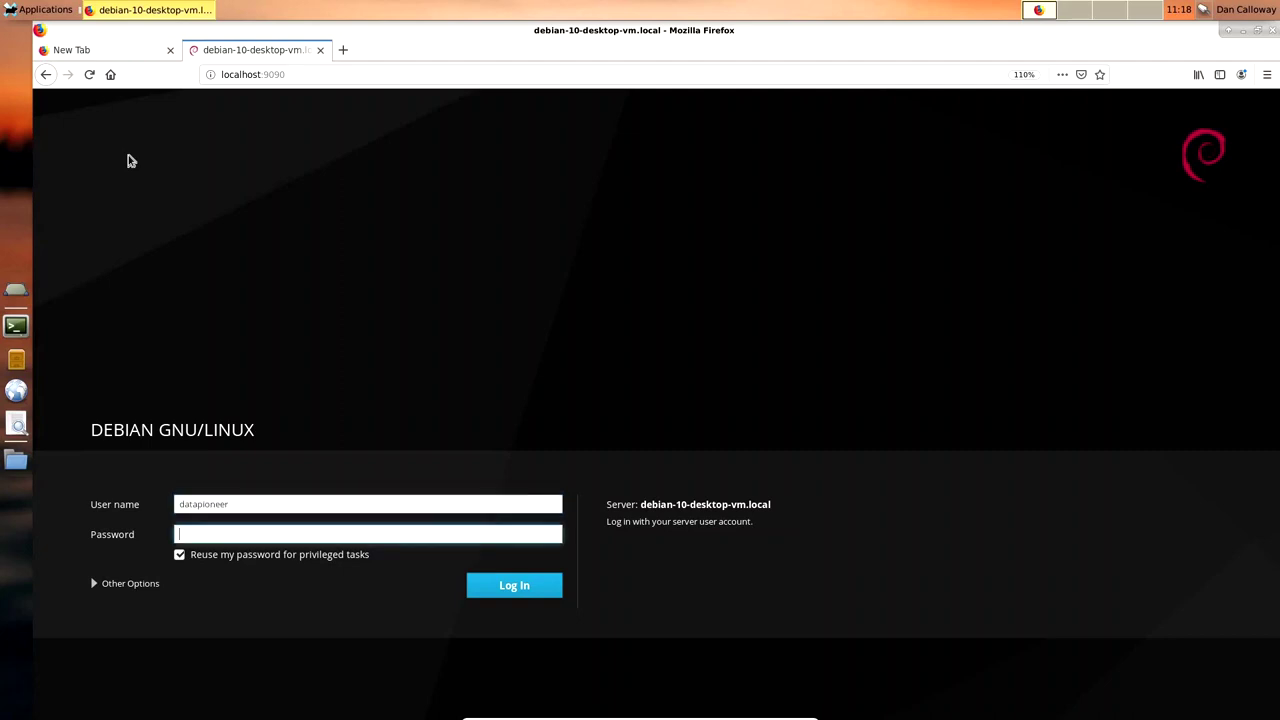
text(•••••••••••••)
key(Return)
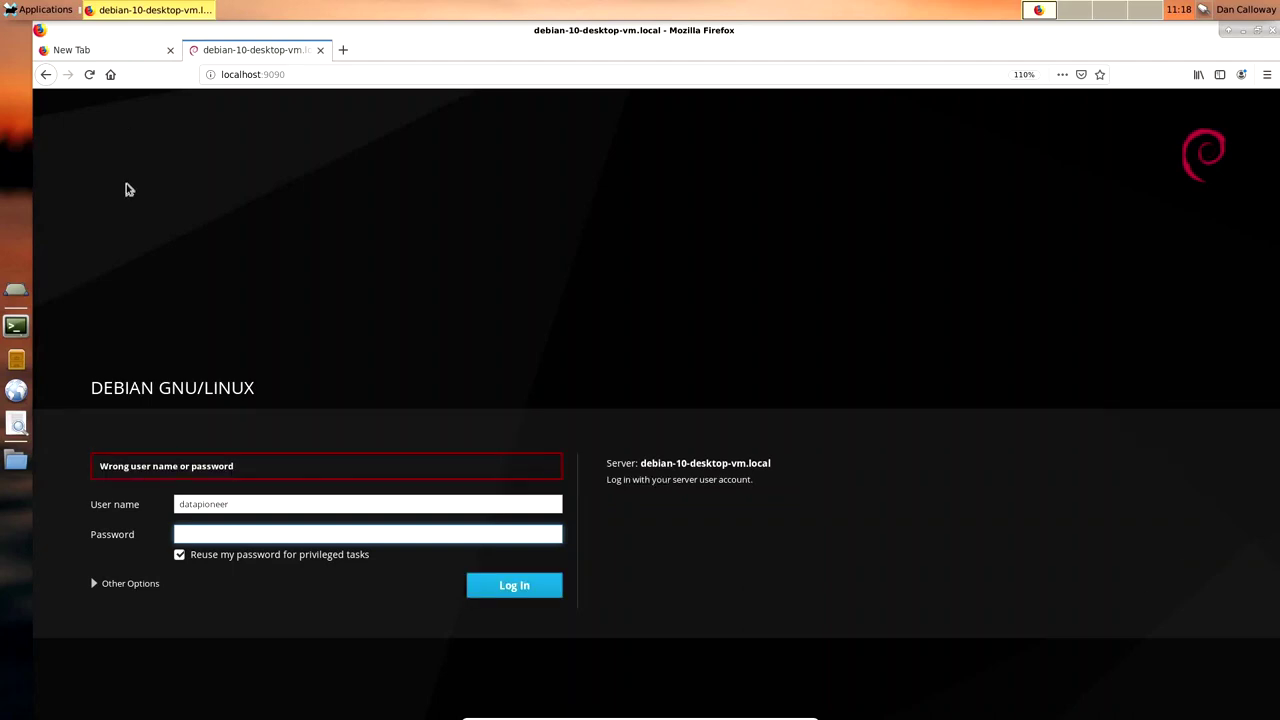
text(•••••••••••••)
key(Return)
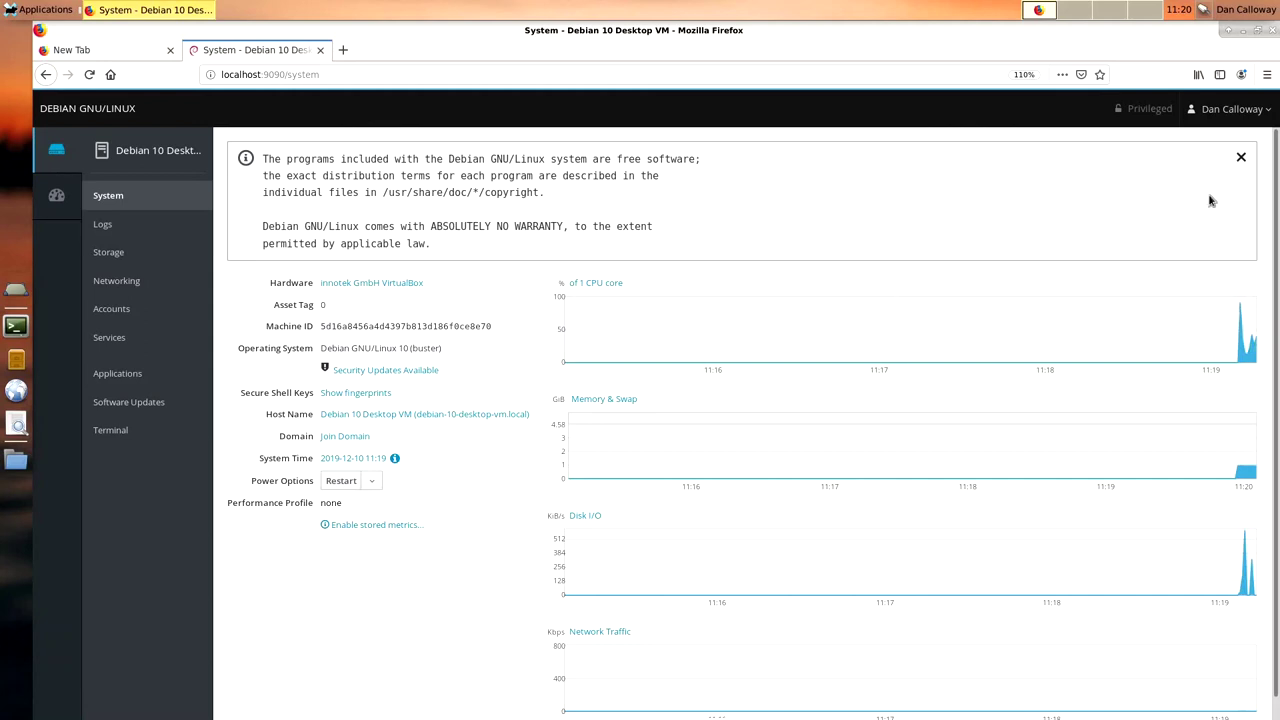
Step: Dismiss the free-software notice on Cockpit's System overview
click(1241, 157)
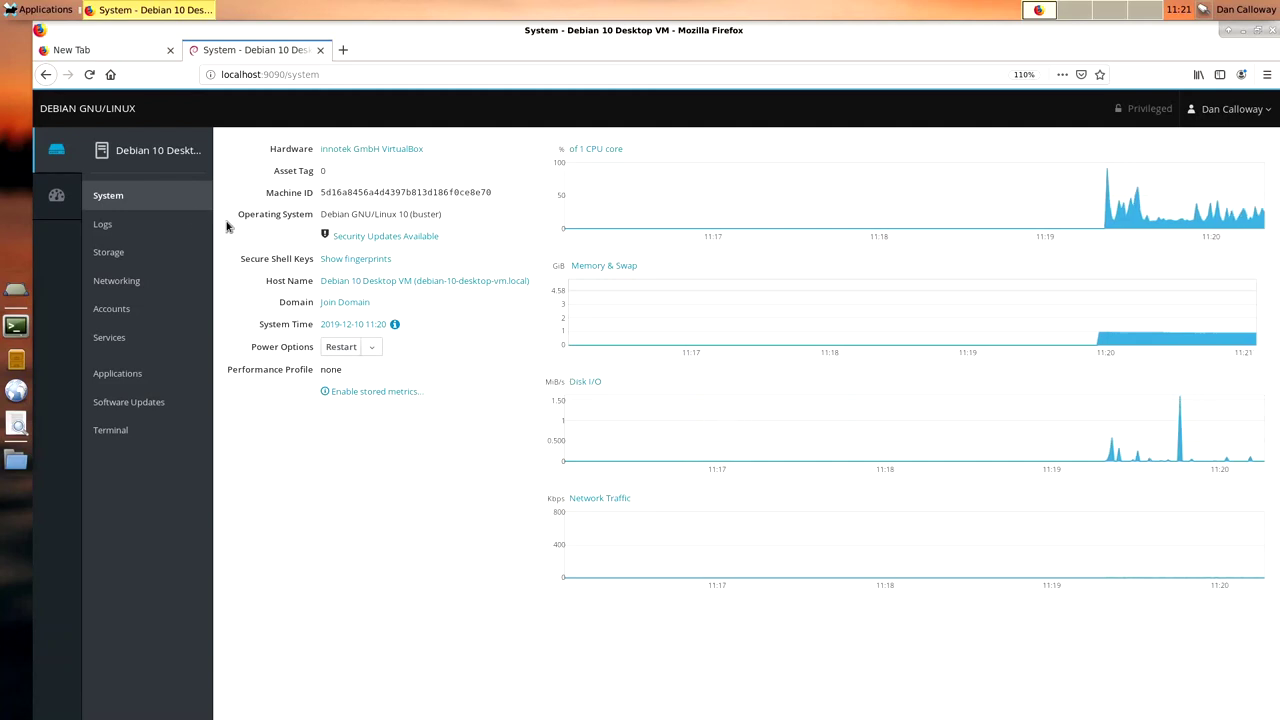
Step: Browse the Logs page, then open the Storage overview
click(109, 229)
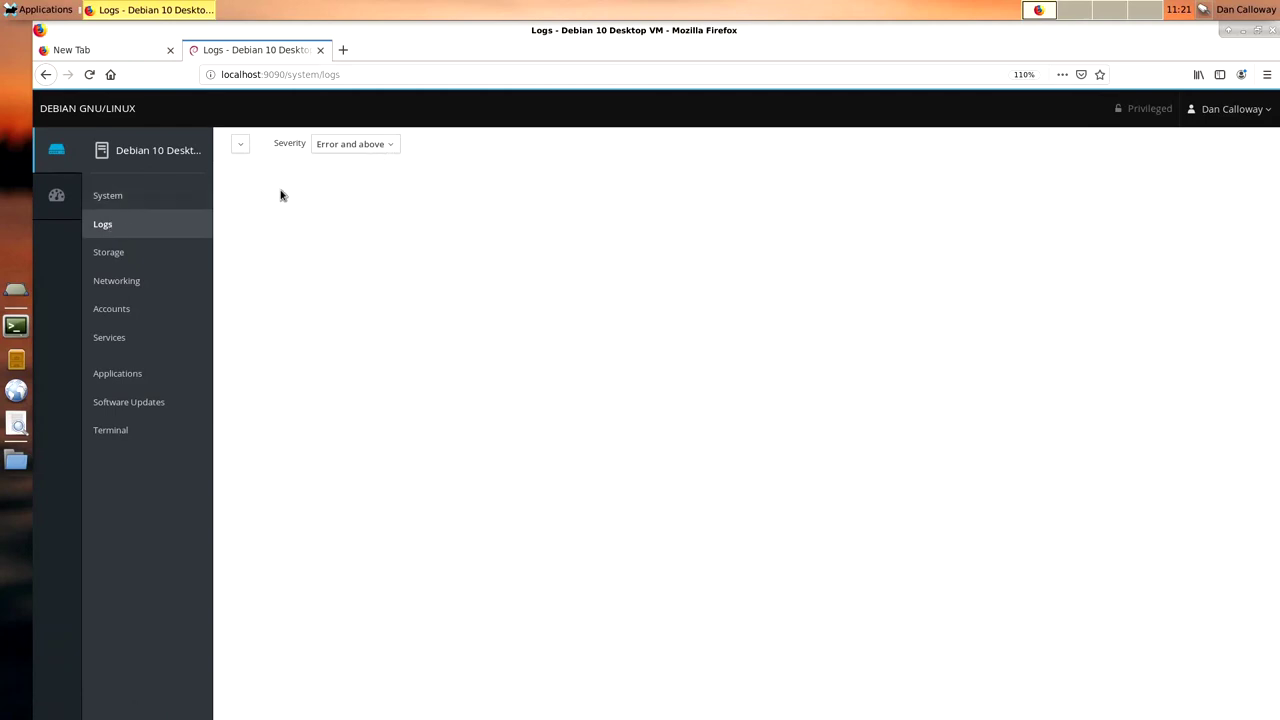
click(112, 256)
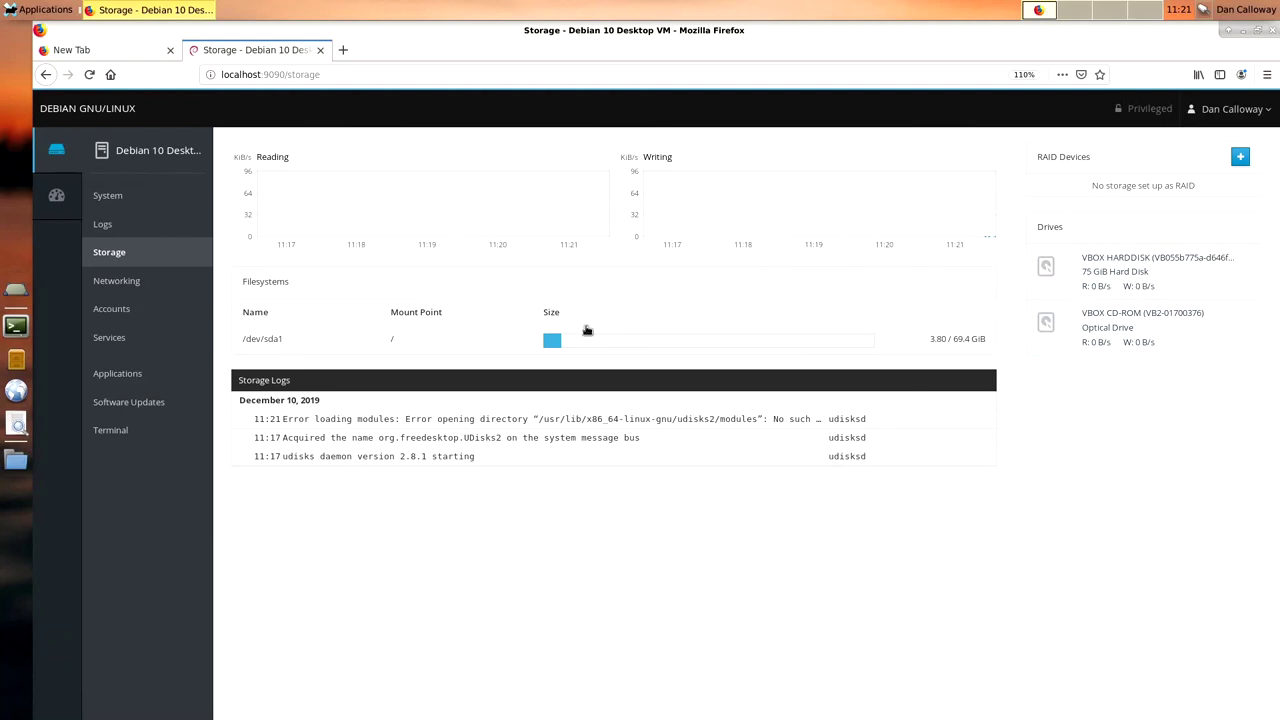
Step: Review the enp0s3 interface on Networking, then open the Accounts page
click(109, 281)
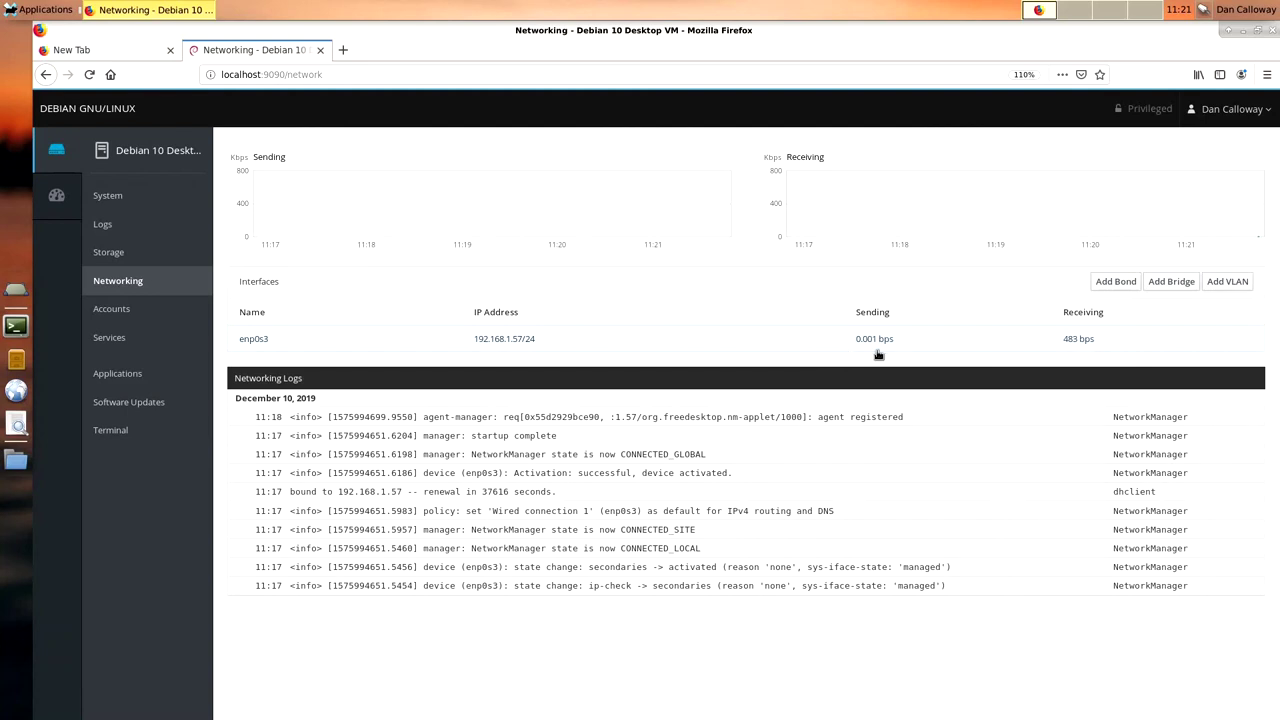
click(115, 312)
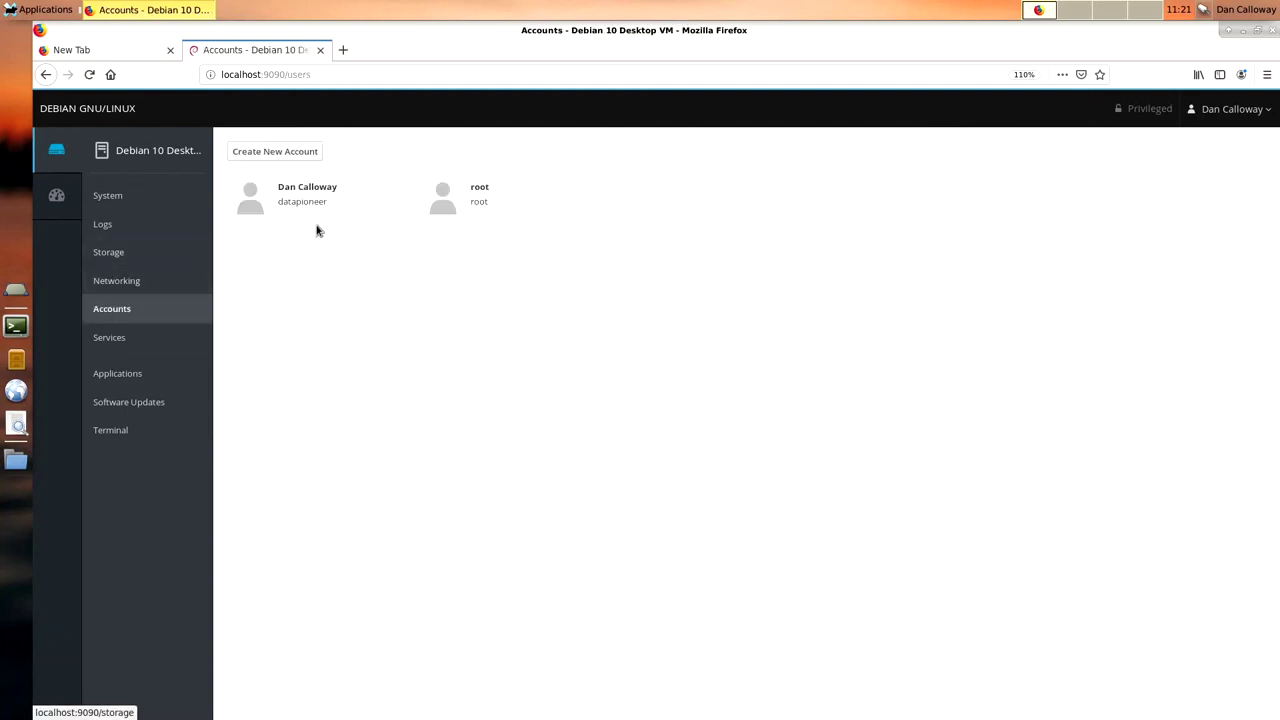
click(126, 345)
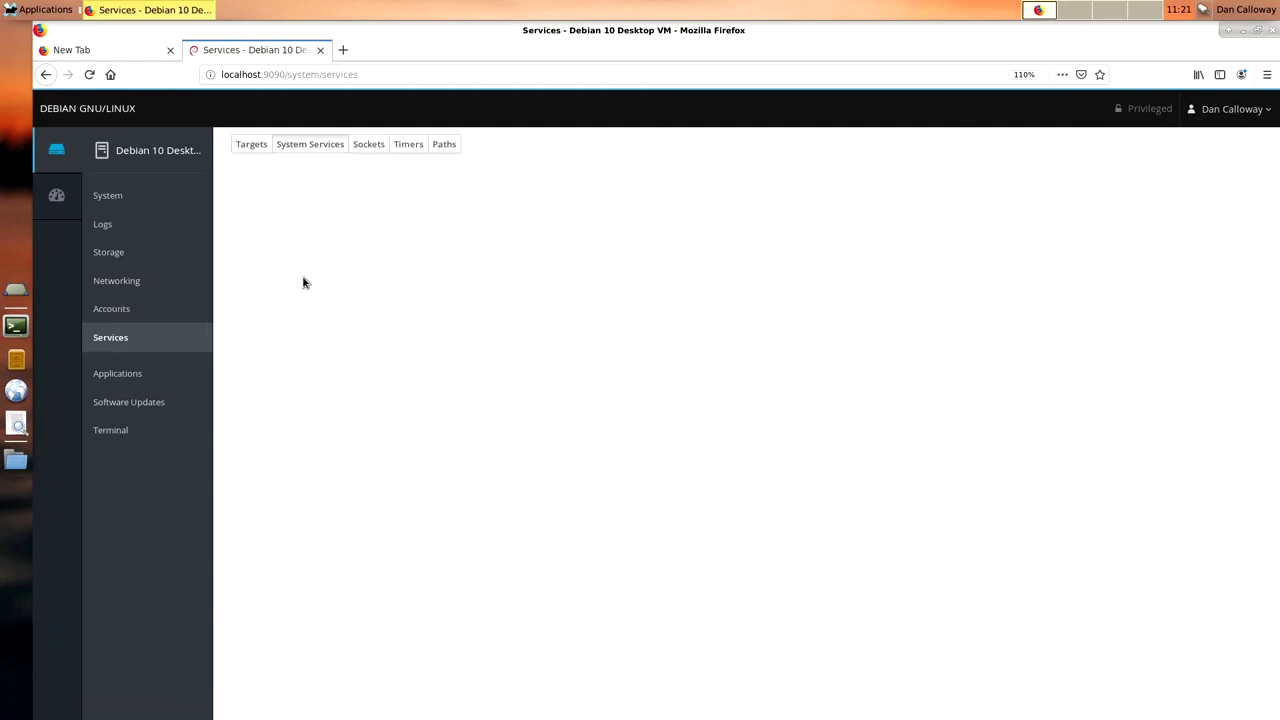
click(252, 145)
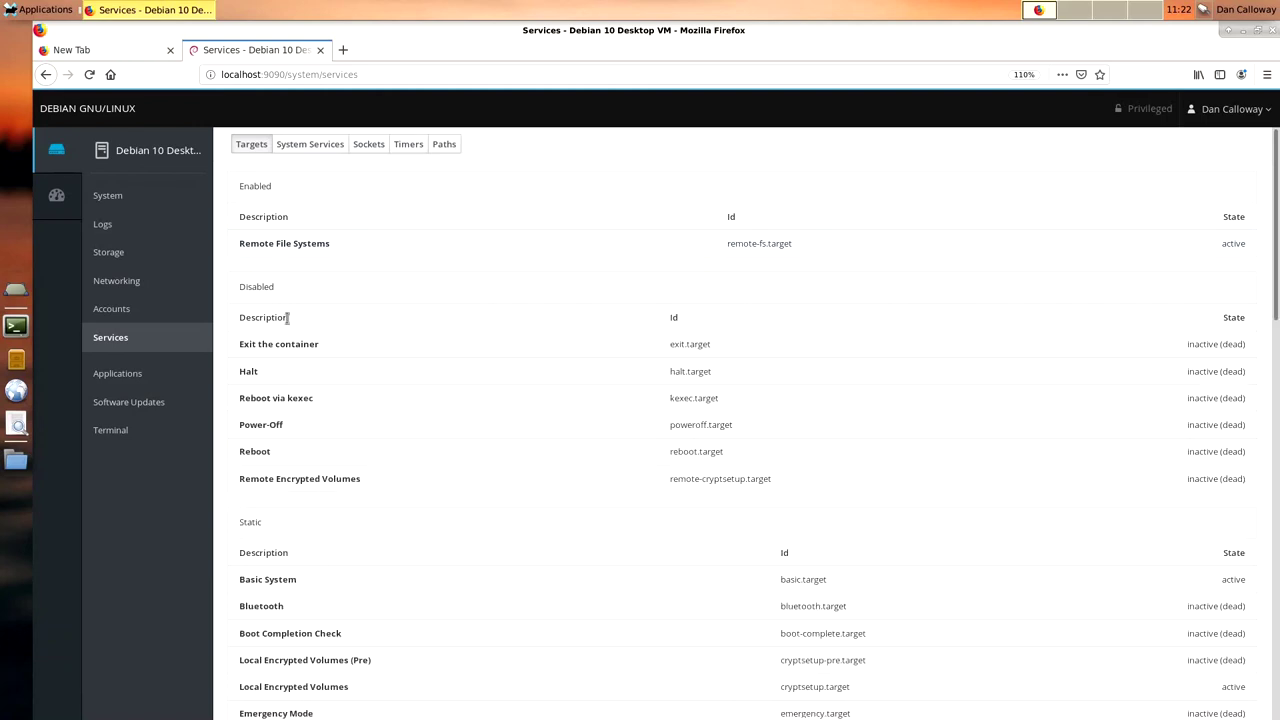
scroll(306, 340, down, 2)
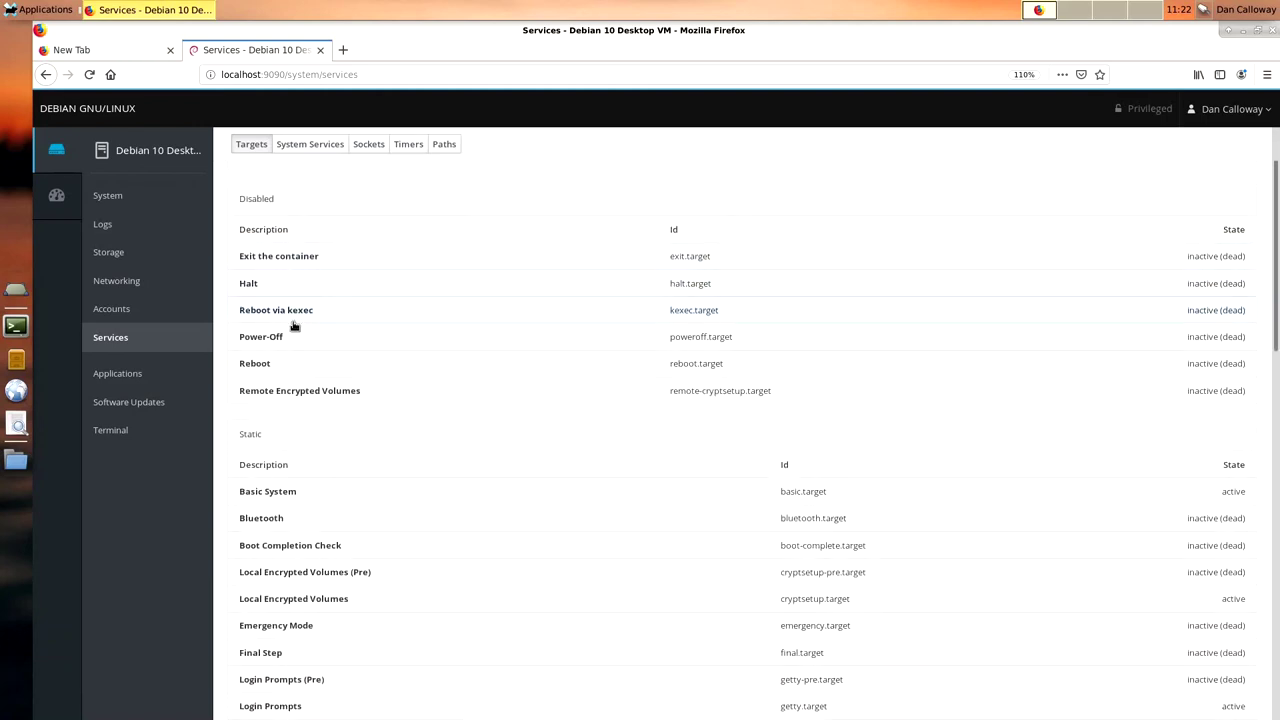
scroll(384, 353, down, 1)
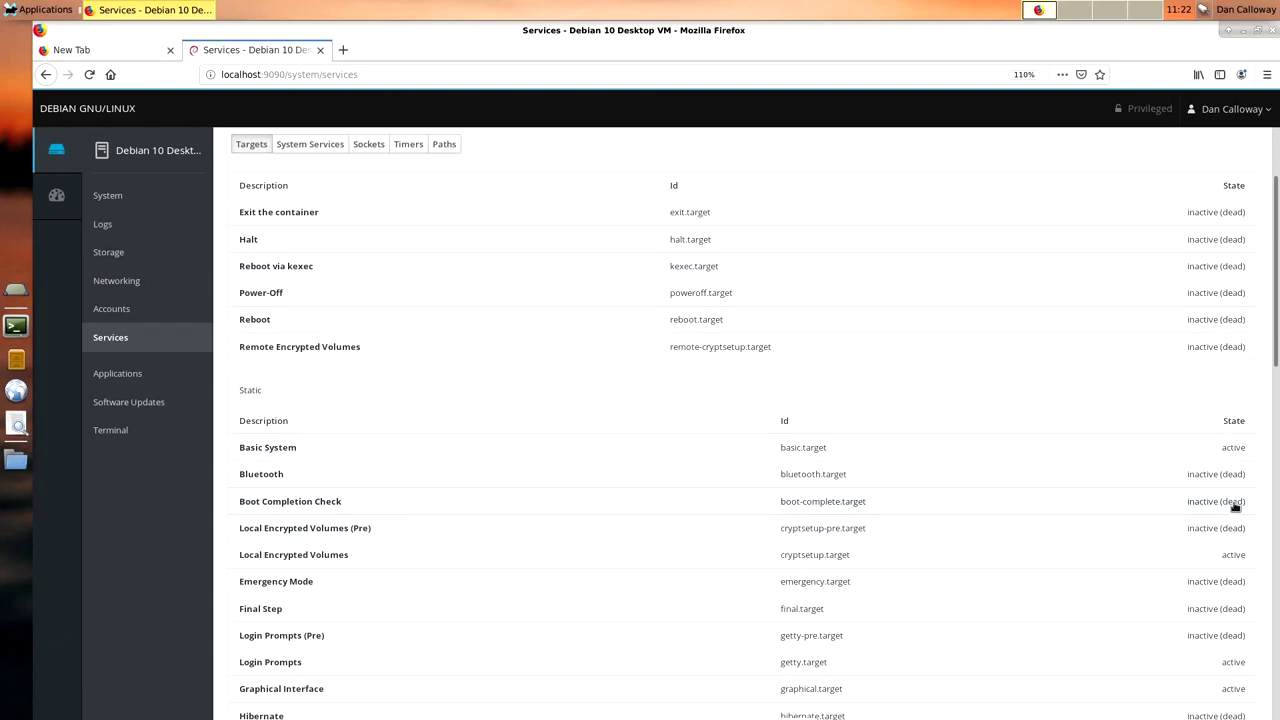
scroll(656, 490, down, 3)
scroll(656, 490, down, 8)
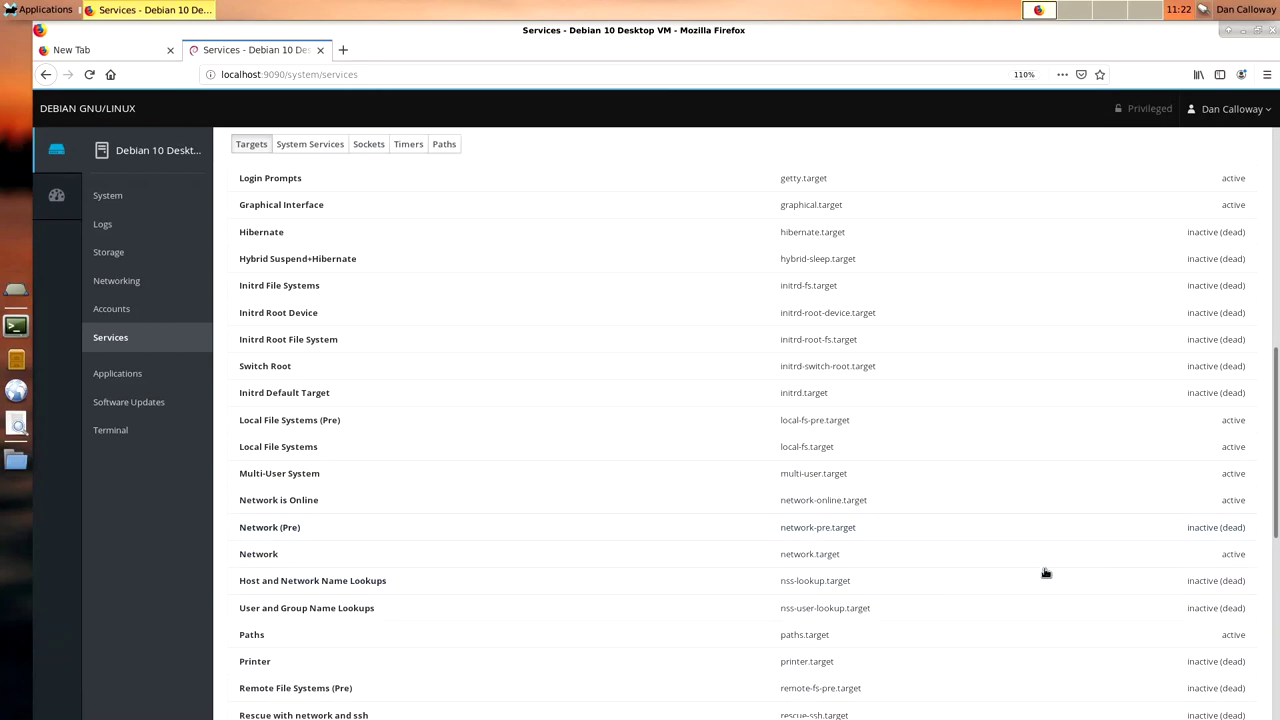
scroll(627, 575, down, 3)
scroll(627, 575, down, 2)
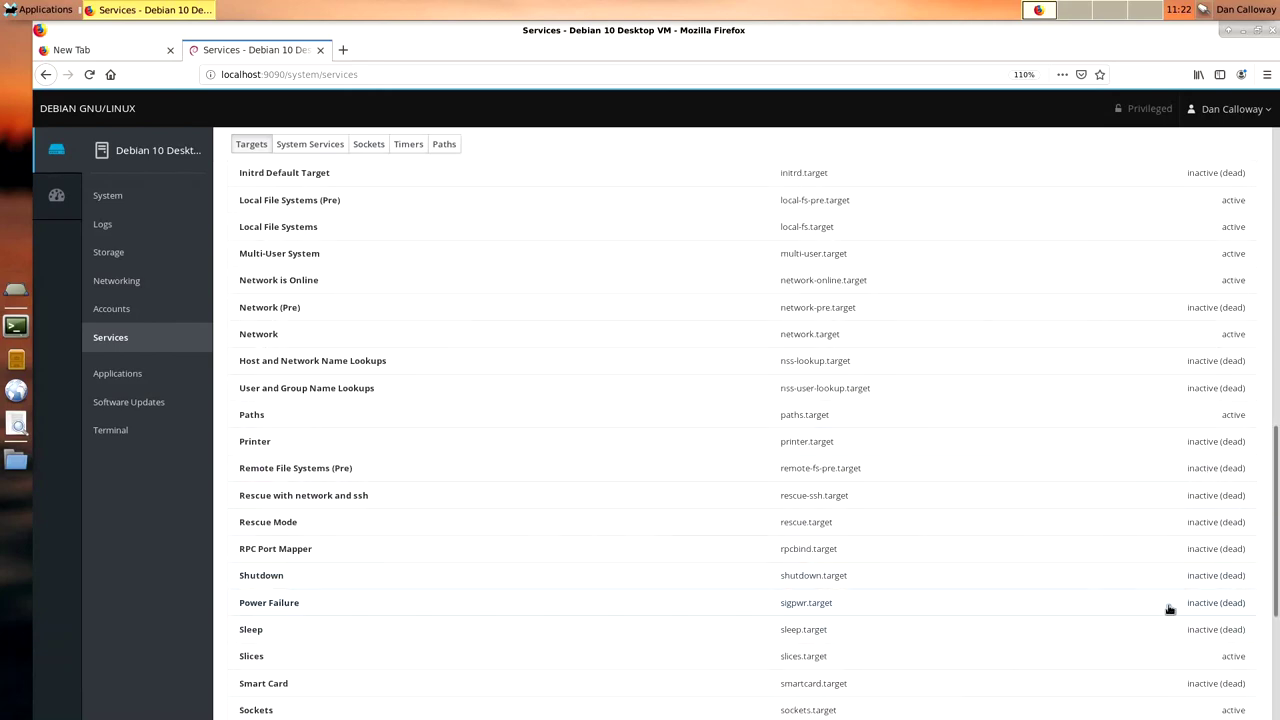
scroll(991, 577, down, 3)
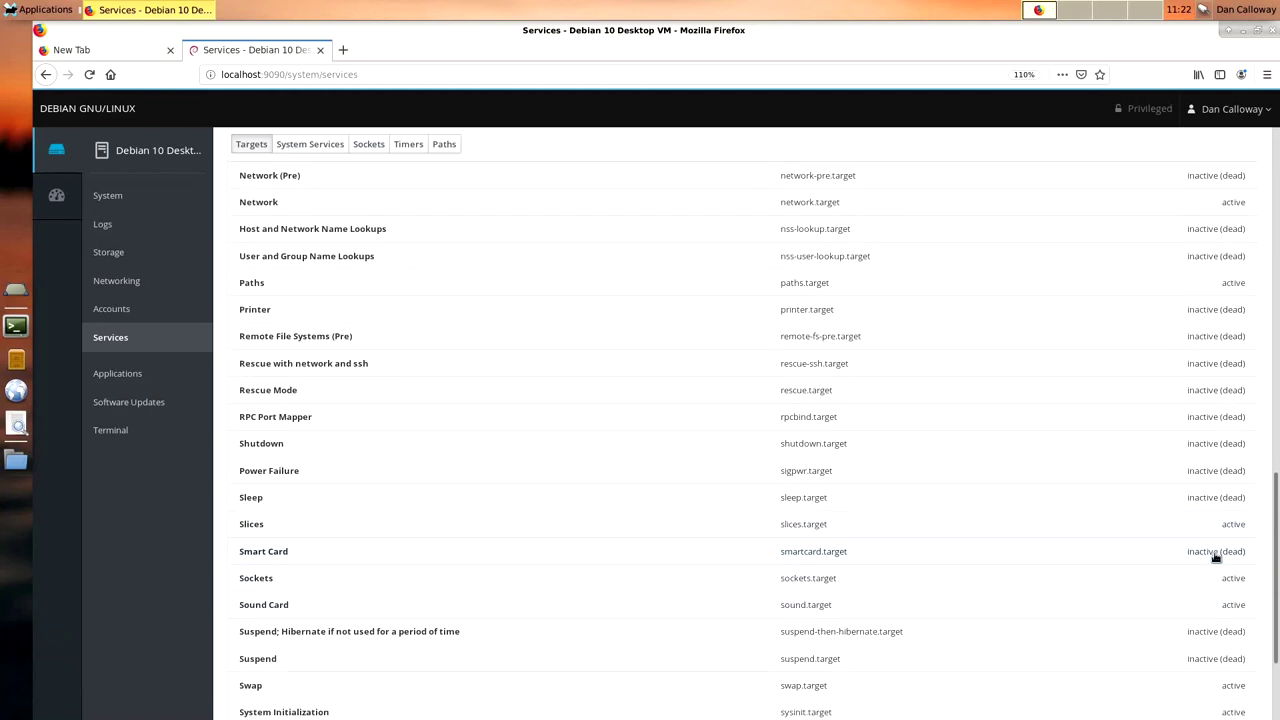
Step: Open the Applications page showing no applications installed or available
click(138, 376)
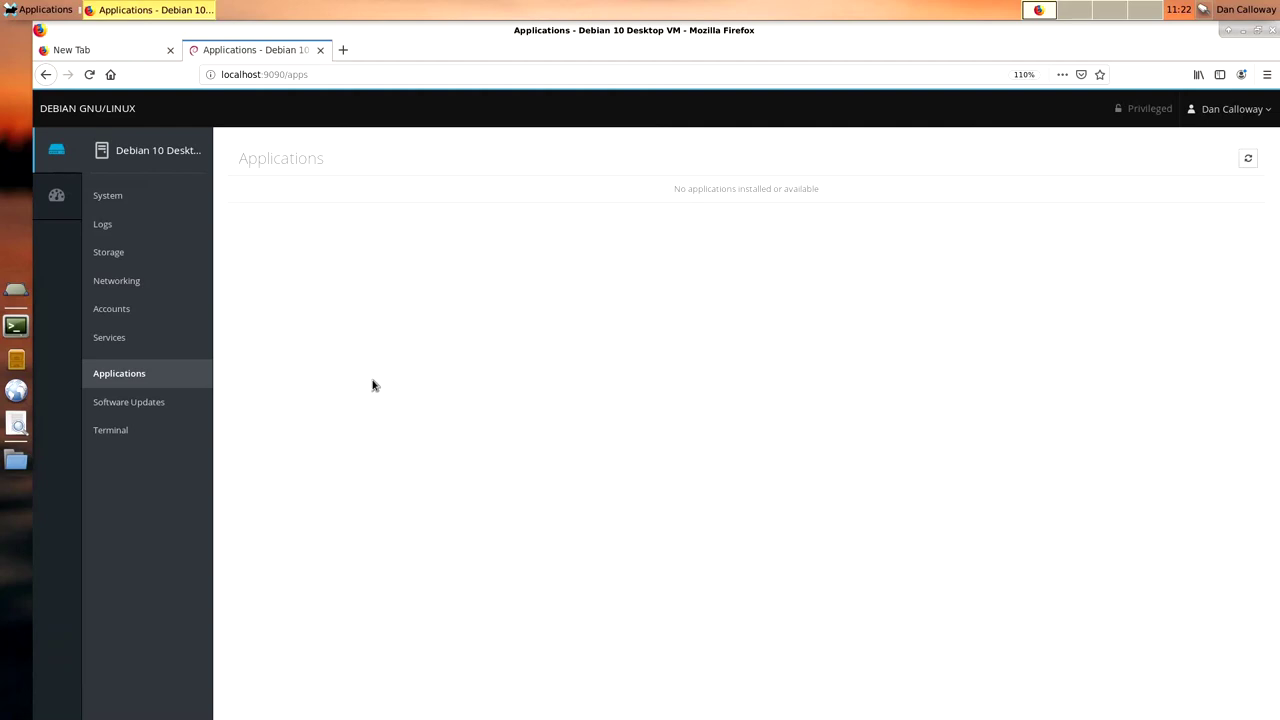
Step: Install the firefox-esr security update from Software Updates and ignore the restart prompt
click(149, 412)
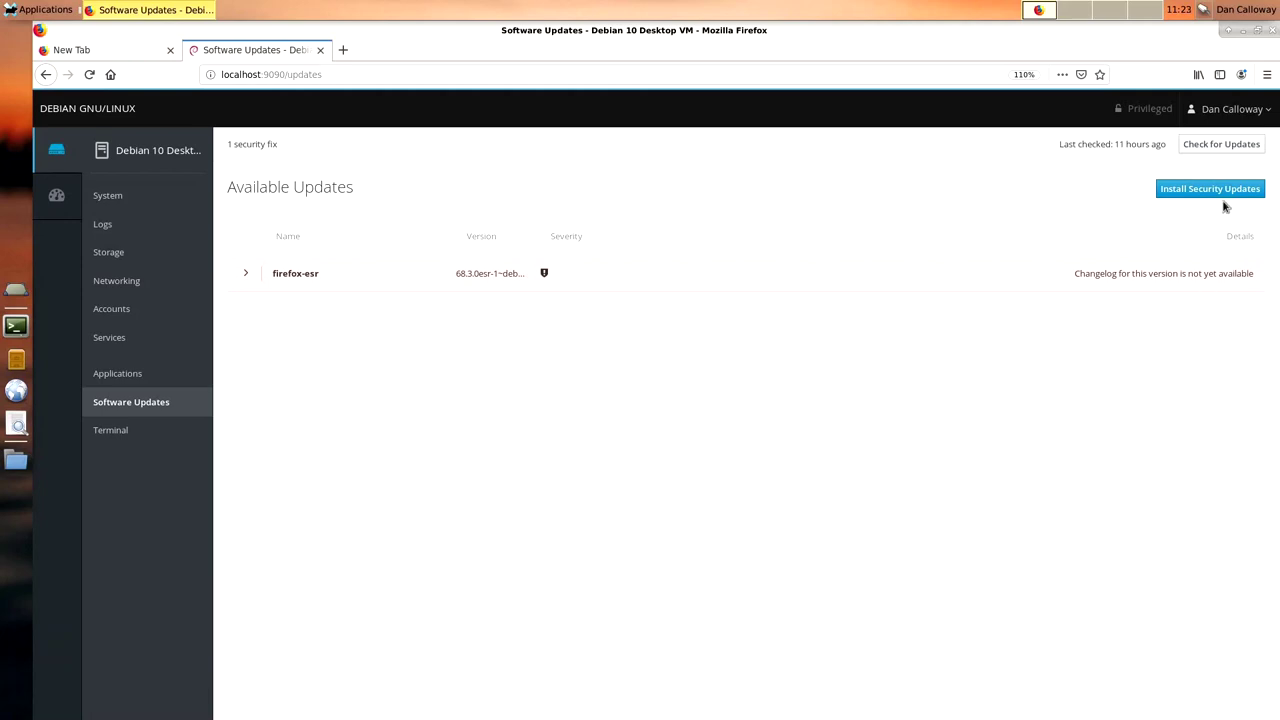
click(1218, 190)
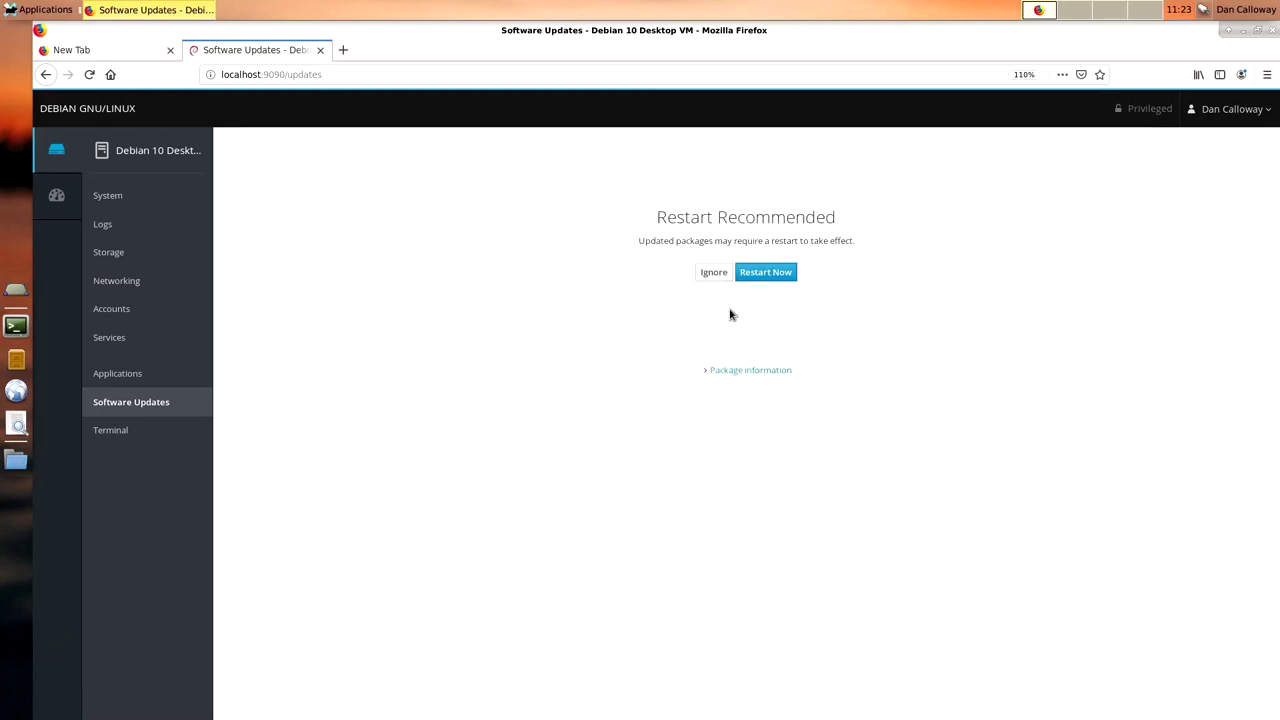
click(713, 273)
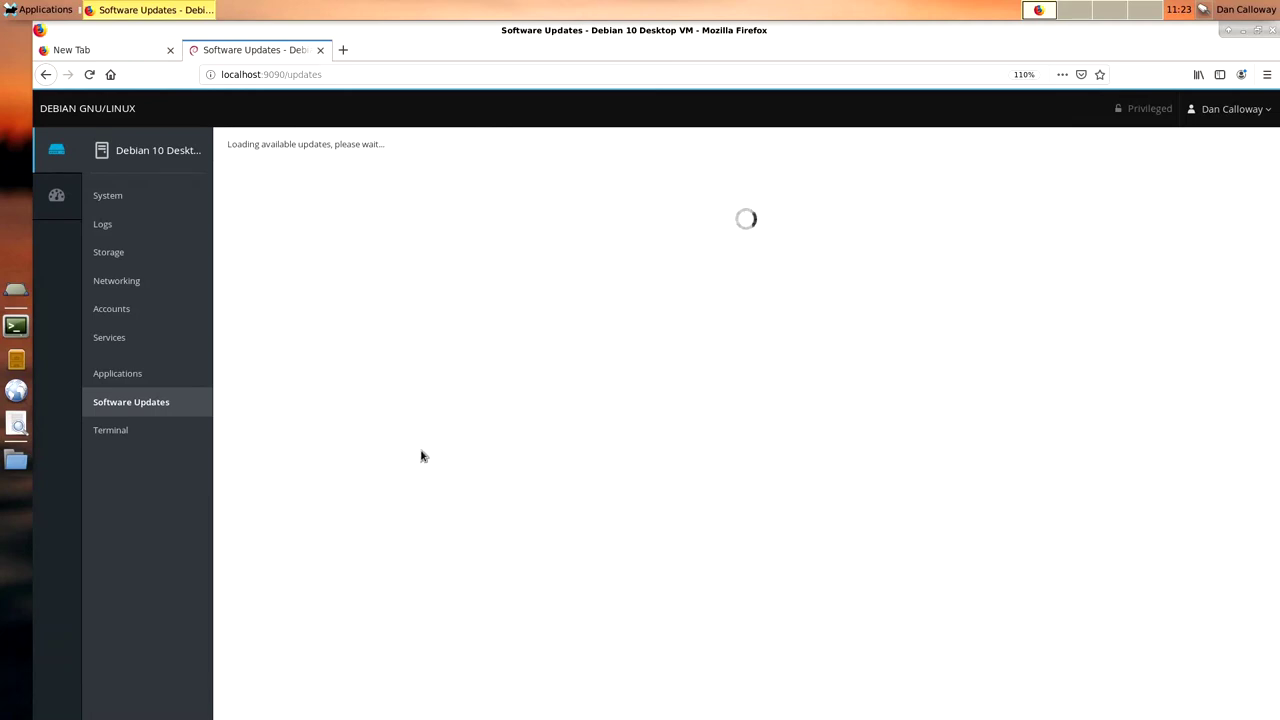
Step: In the Terminal, enlarge the page and run uname -r, showing kernel 4.19.0-6-amd64
click(108, 430)
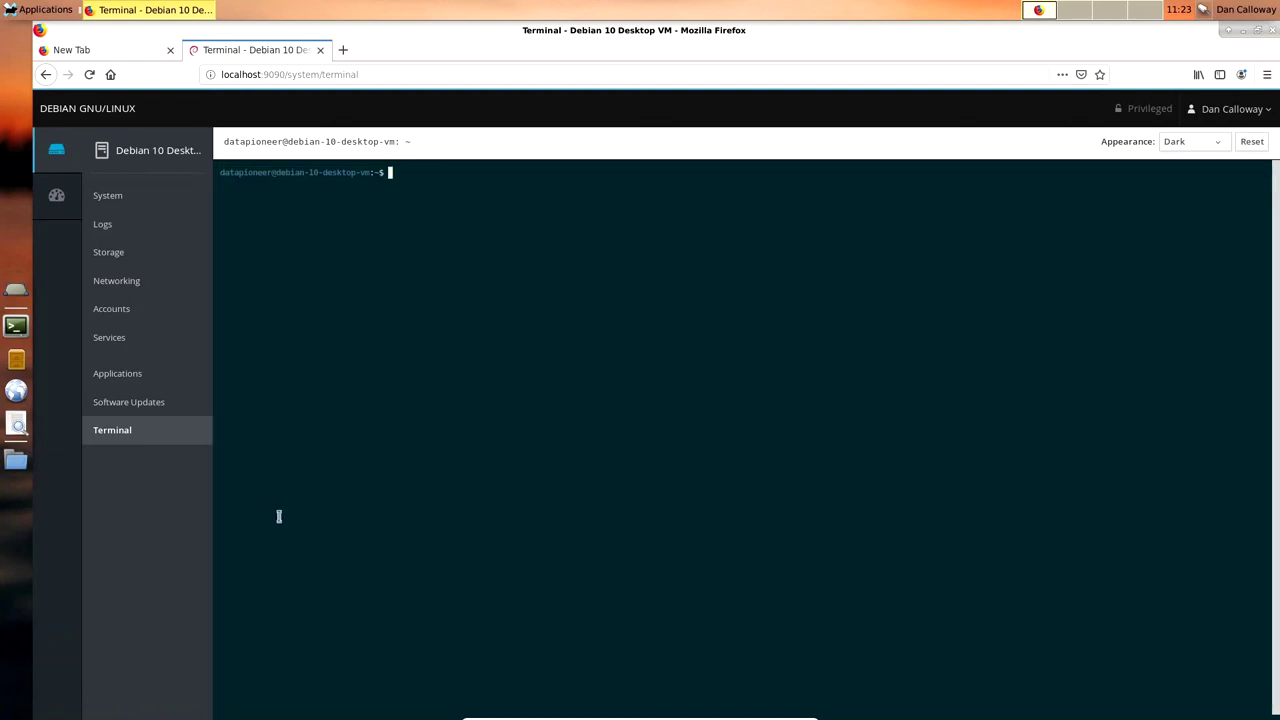
key(ctrl+plus)
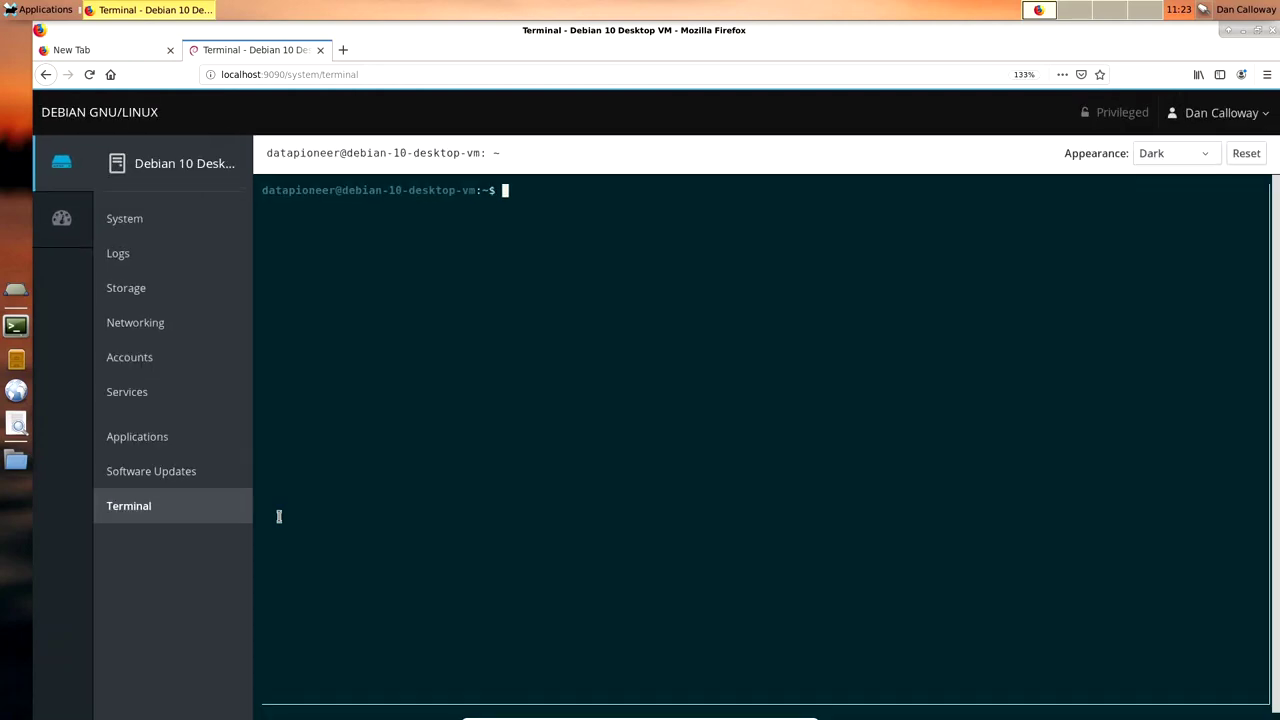
text(uname -r)
key(Return)
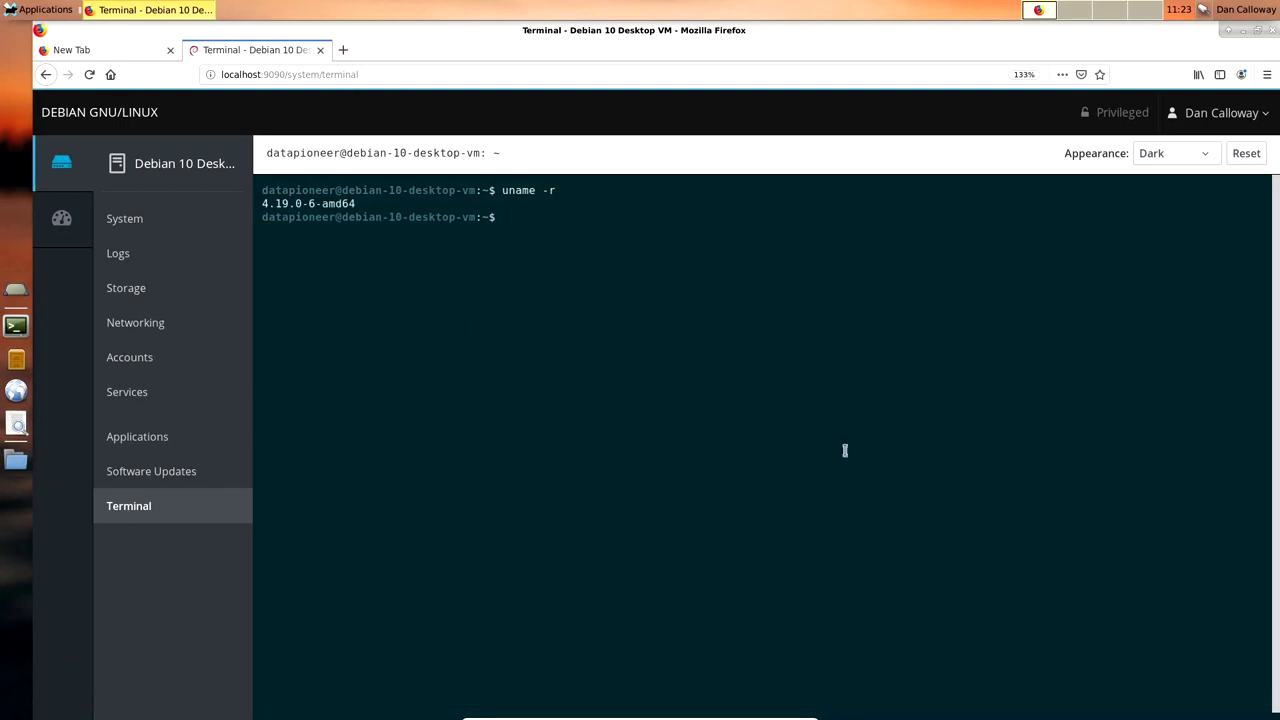
Step: Set Firefox's page zoom back to 110% from the main menu
click(1267, 75)
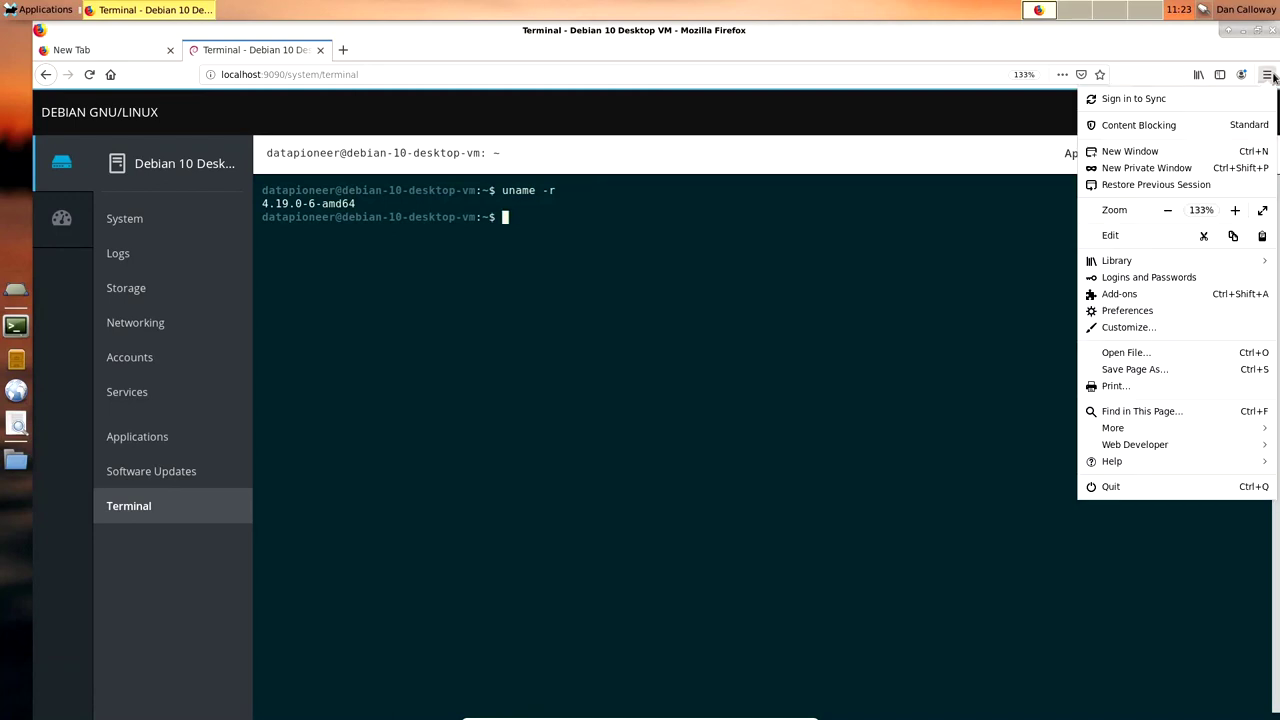
click(1169, 212)
click(1168, 214)
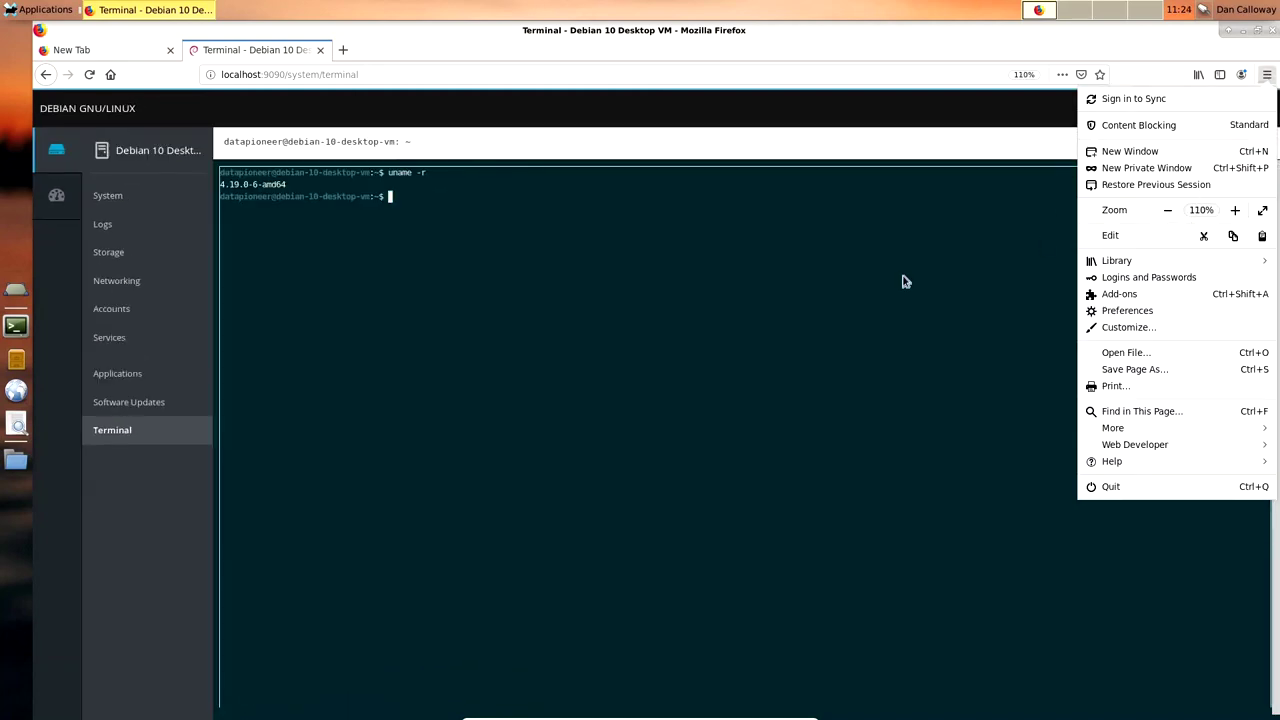
click(1007, 270)
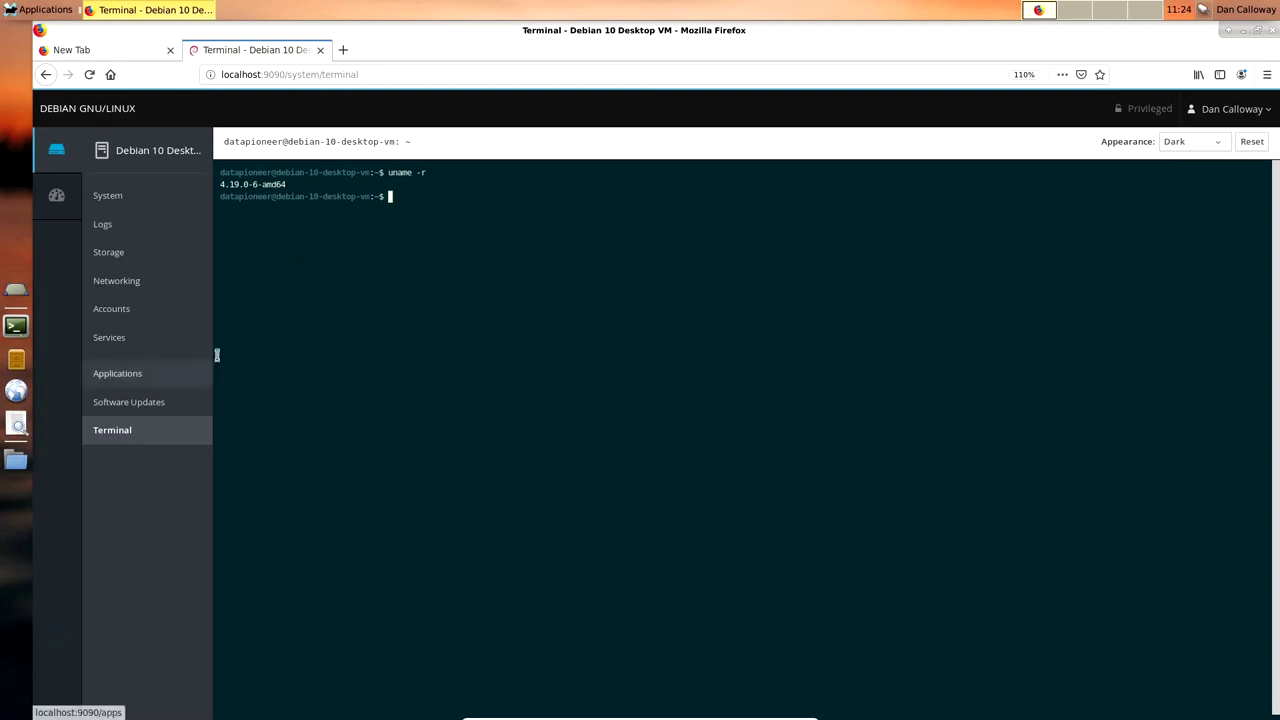
Step: Run exit to end the terminal's shell session
click(362, 302)
text(exit)
key(Return)
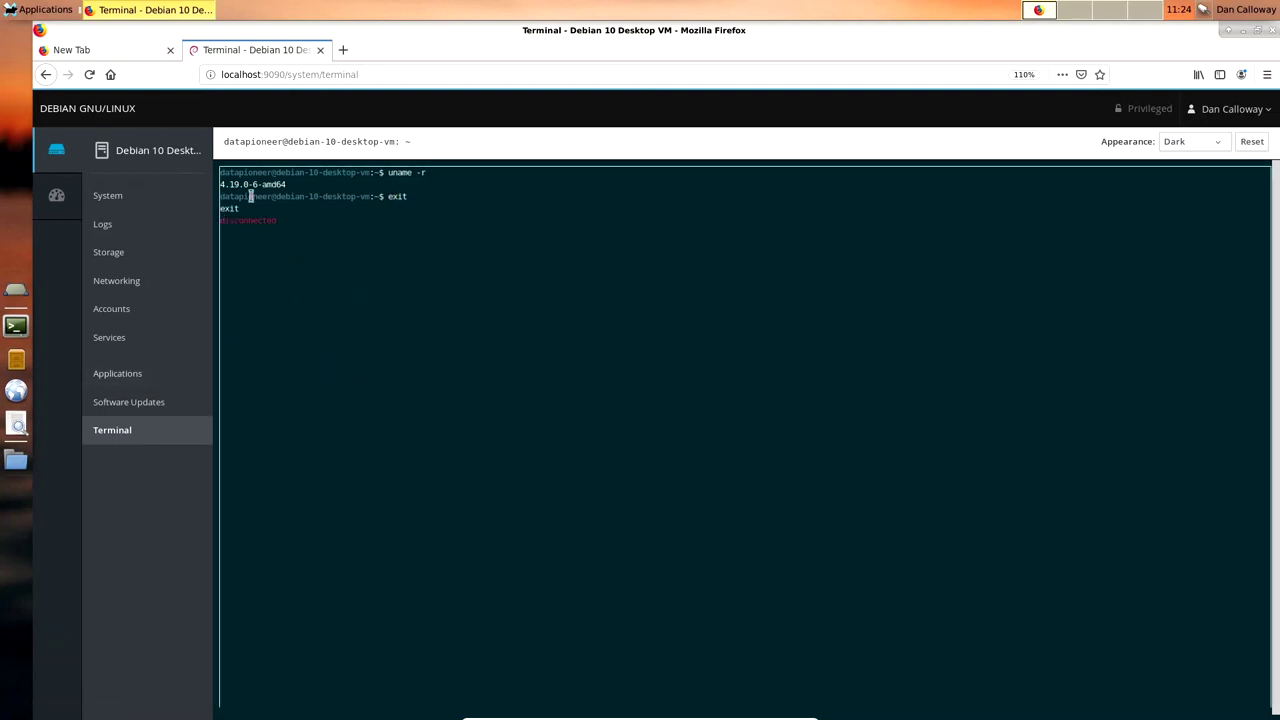
Step: Reset the terminal, then return via Dashboard to localhost for a fresh shell prompt
click(1252, 141)
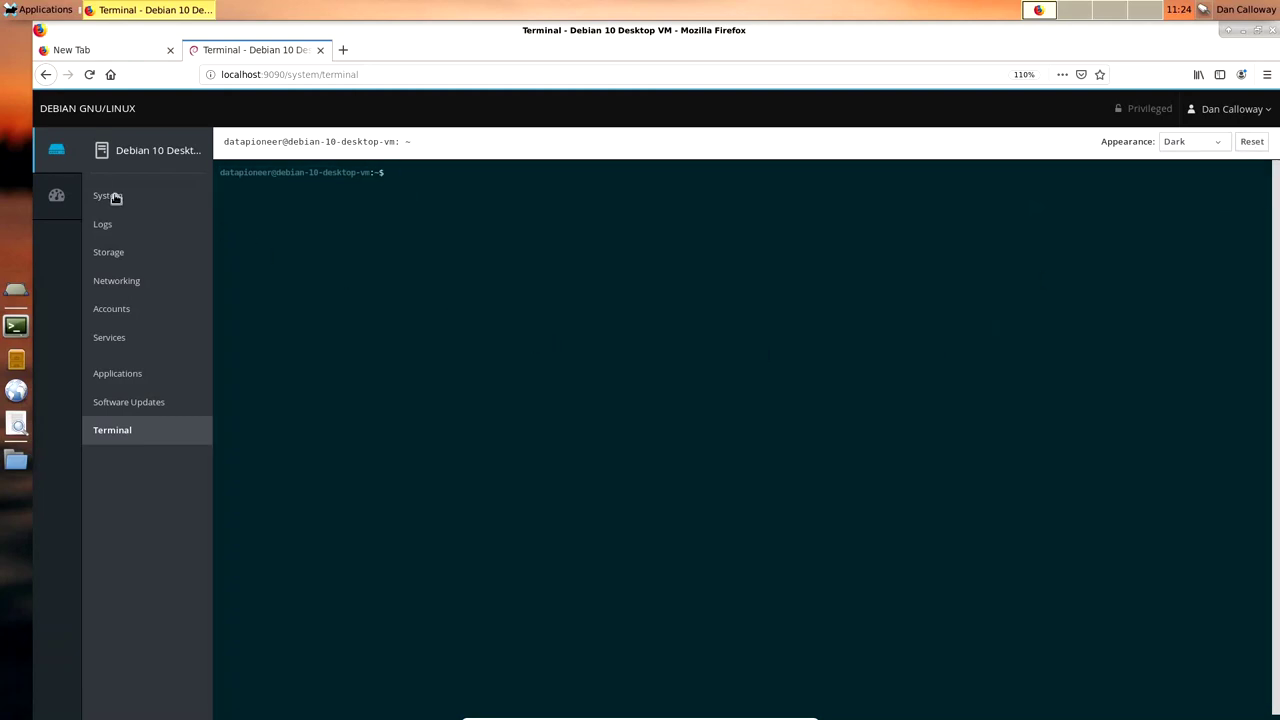
mouse_move(65, 162)
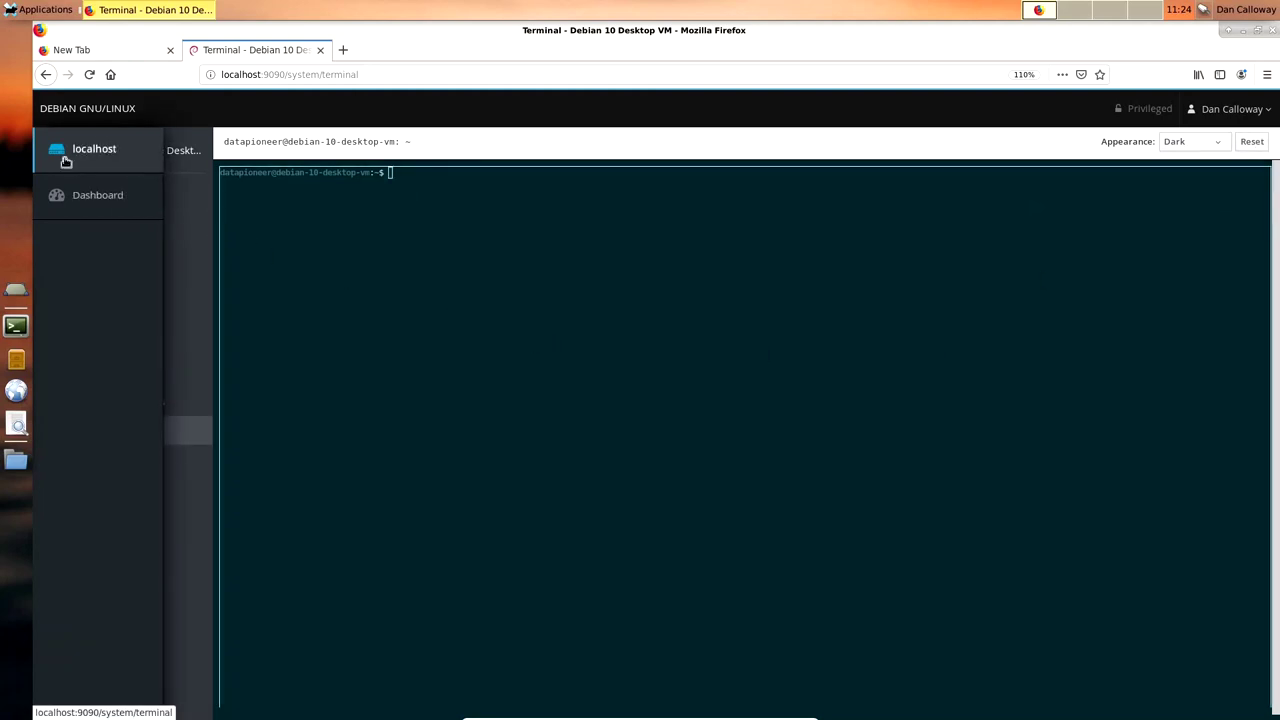
click(78, 196)
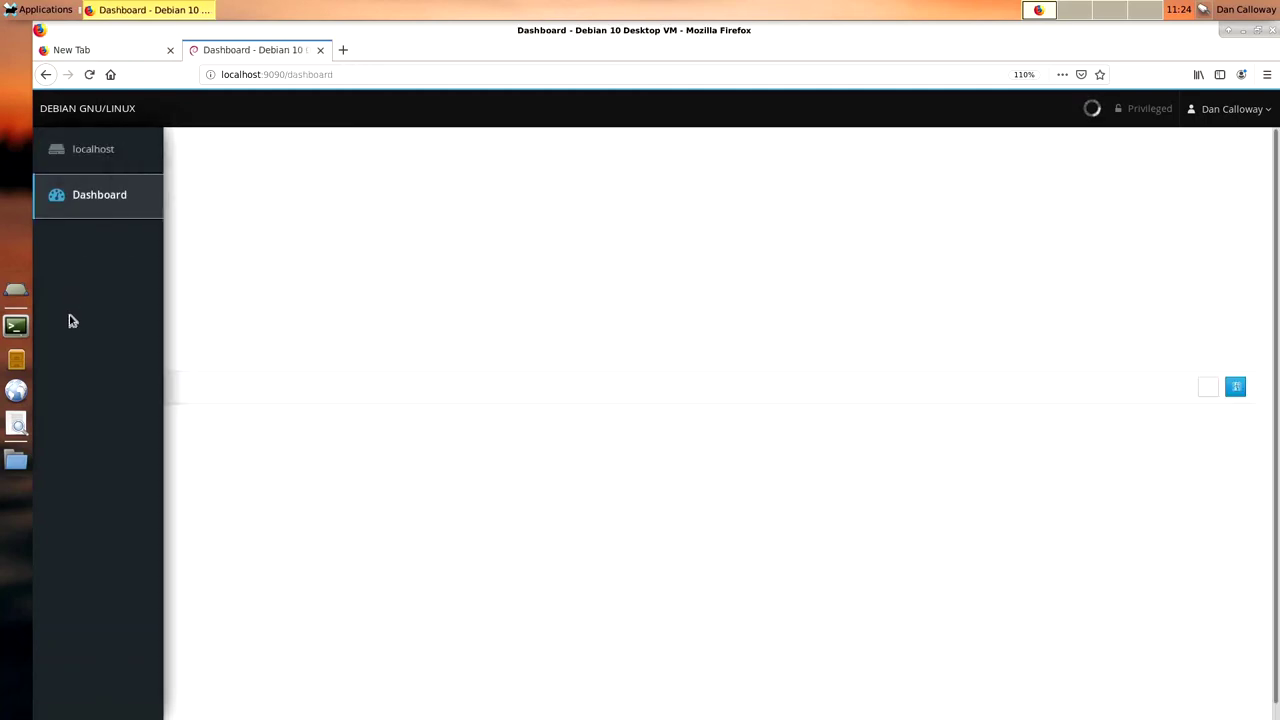
click(96, 168)
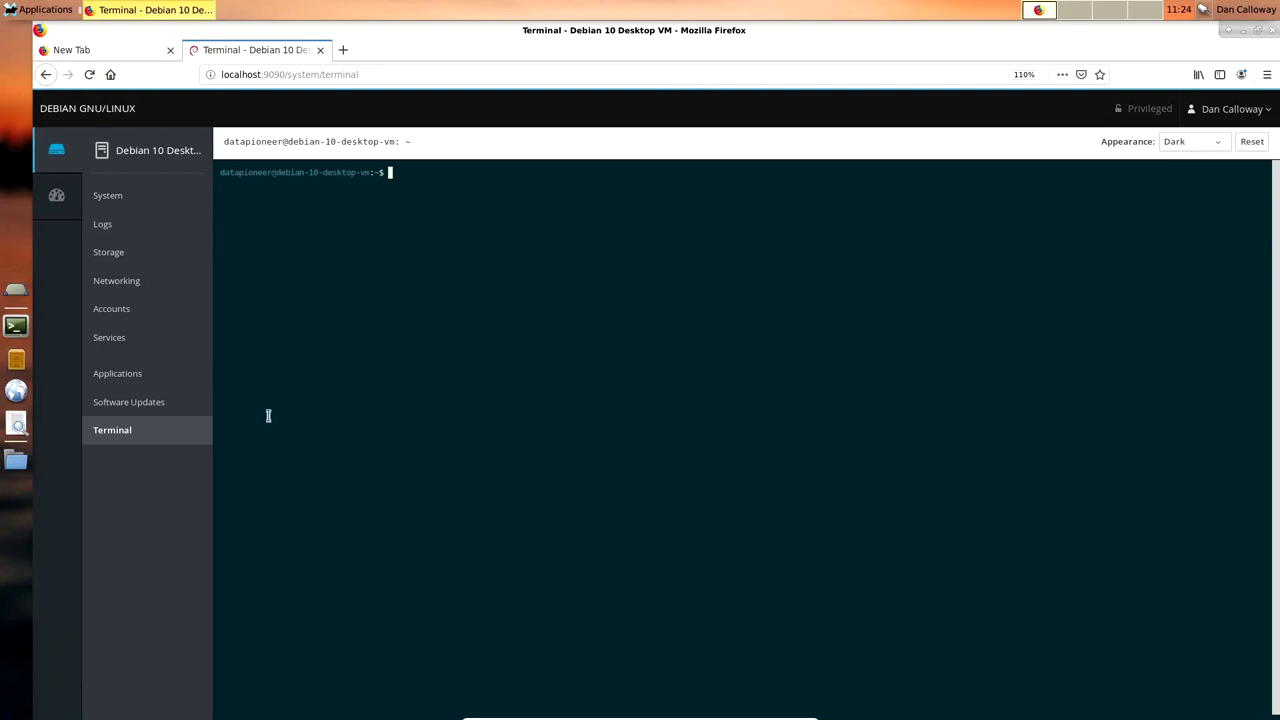
Step: Show the System overview page, now reporting System Up To Date
click(116, 197)
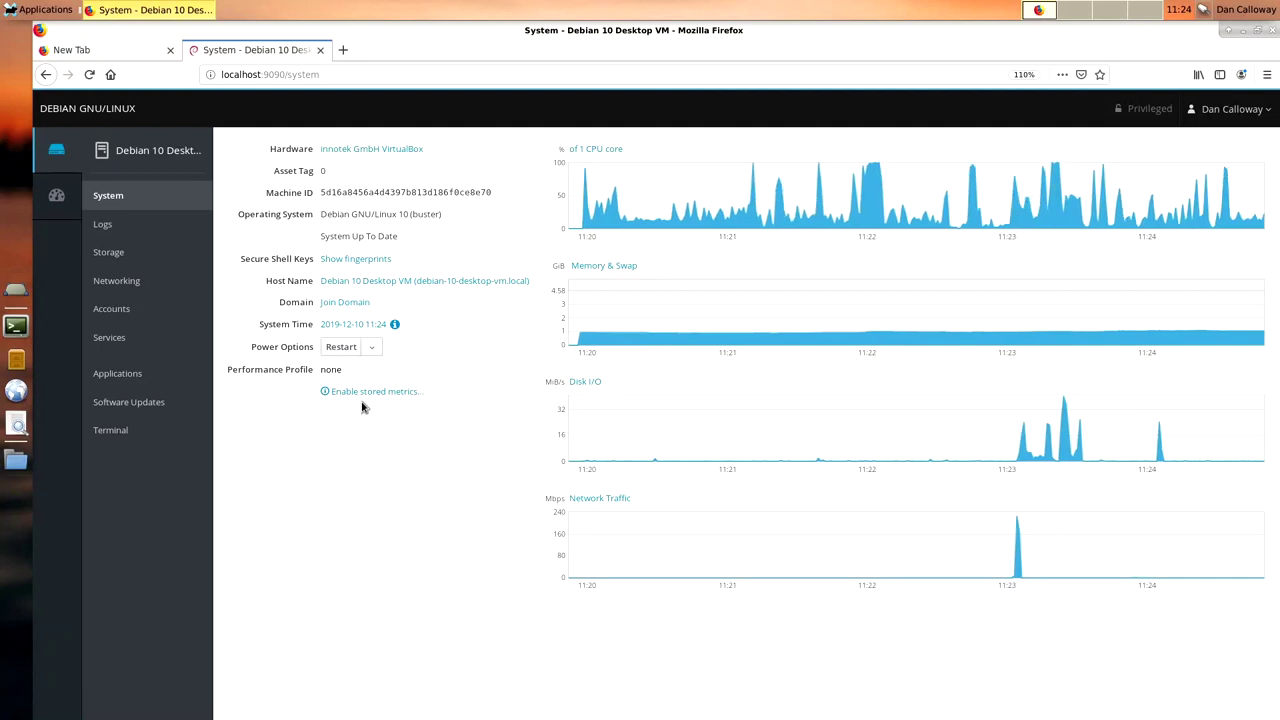
Step: Restart the Debian 10 machine from Power Options with No Delay
click(340, 346)
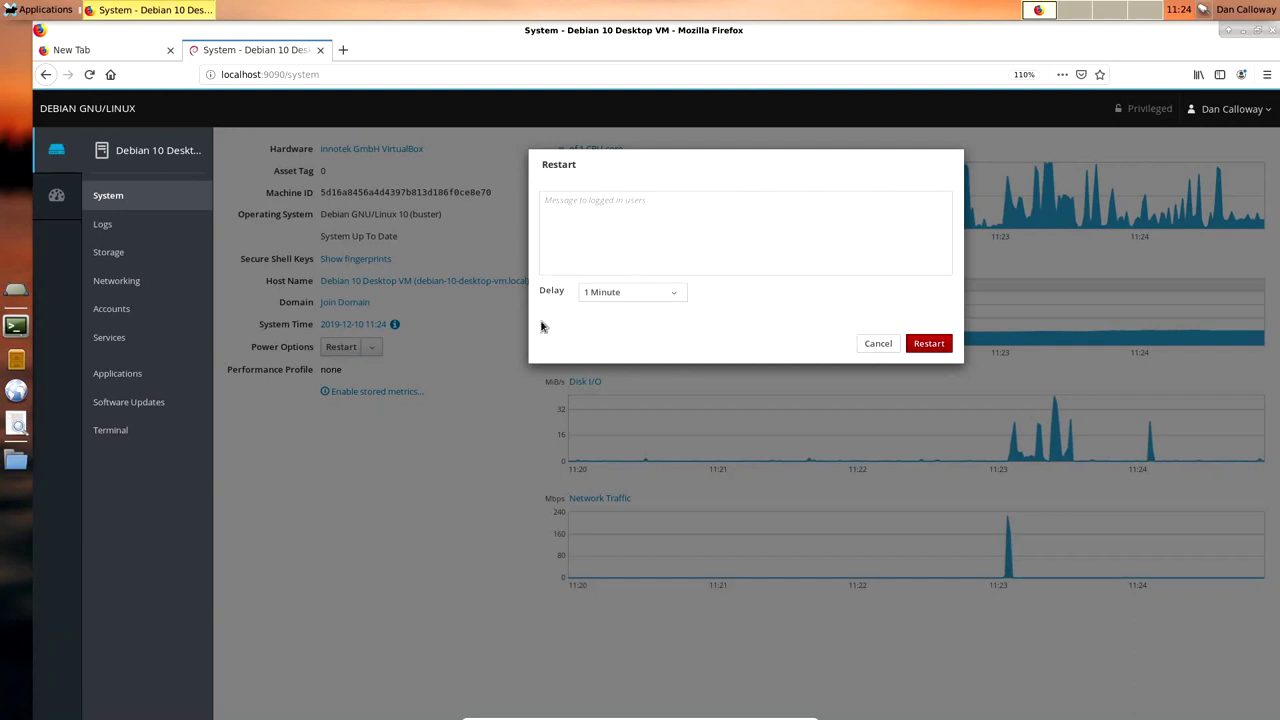
click(667, 292)
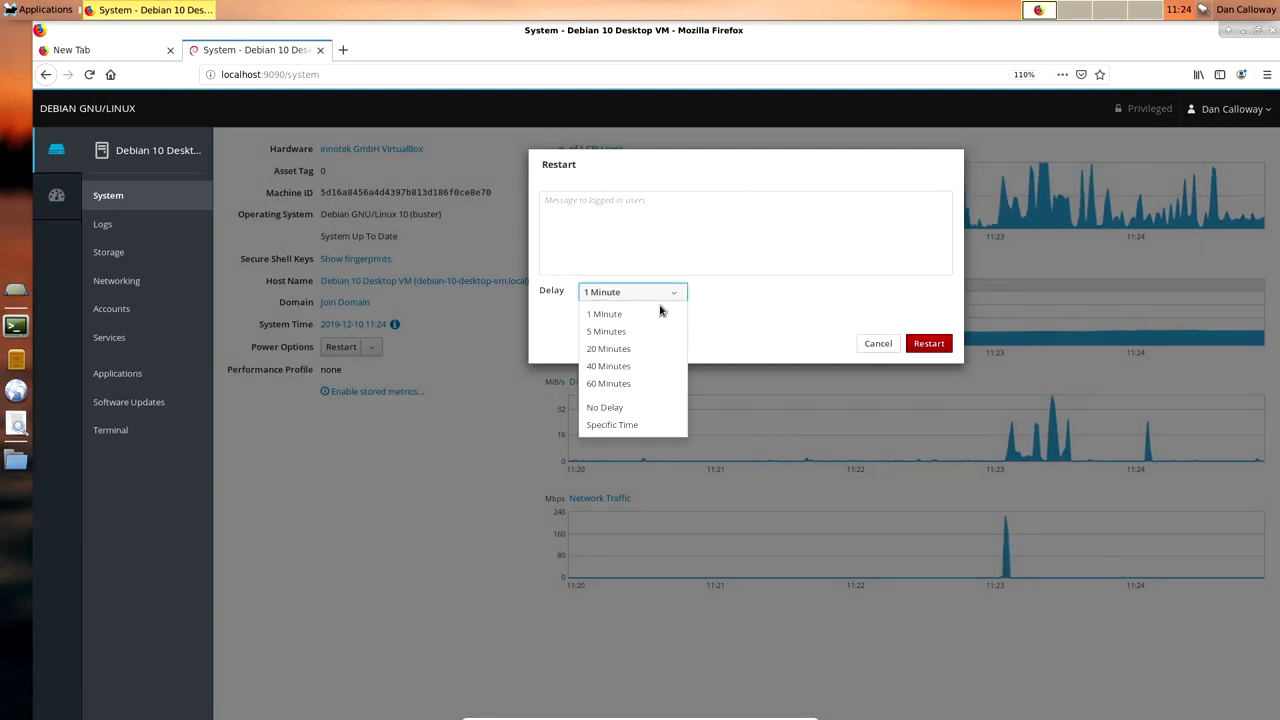
click(615, 408)
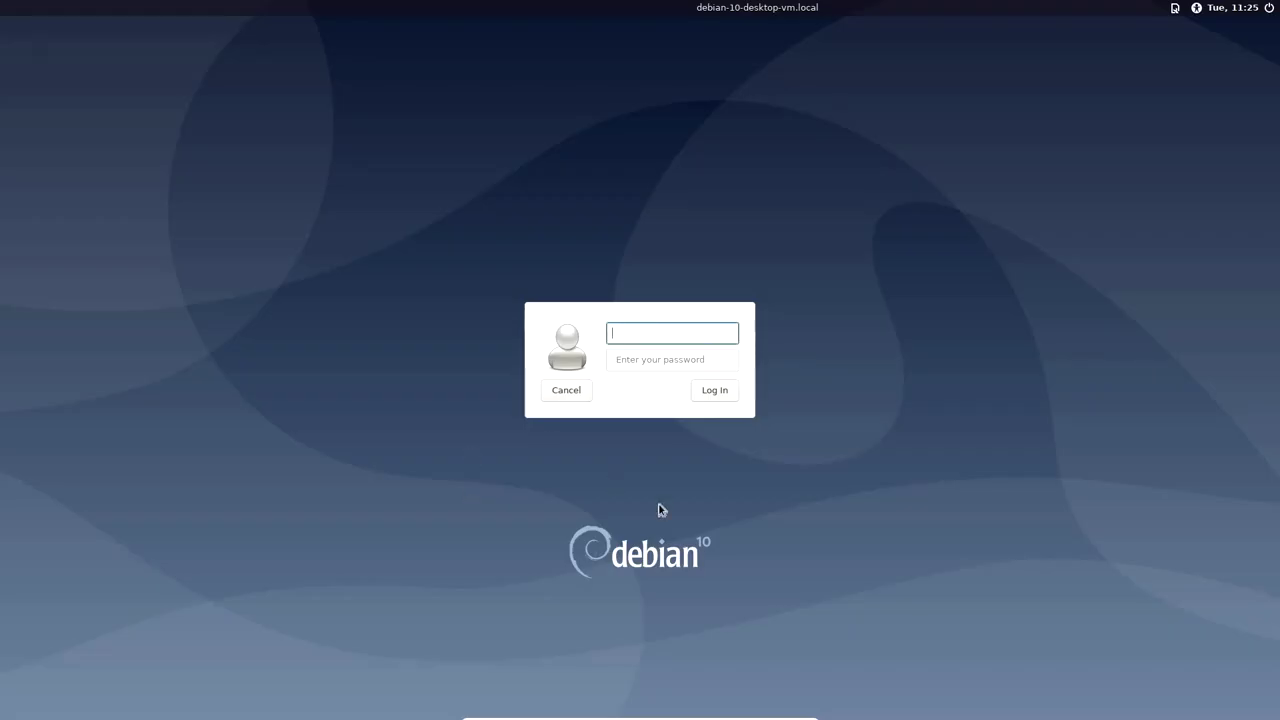
mouse_move(757, 716)
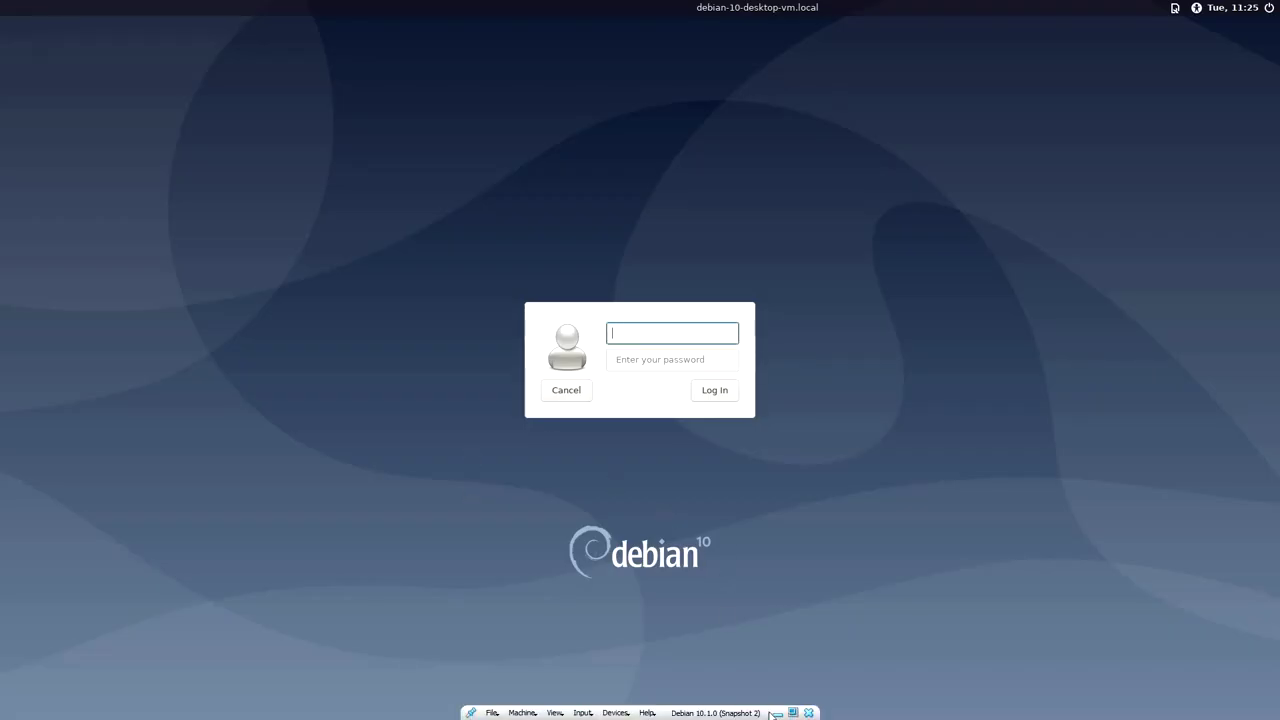